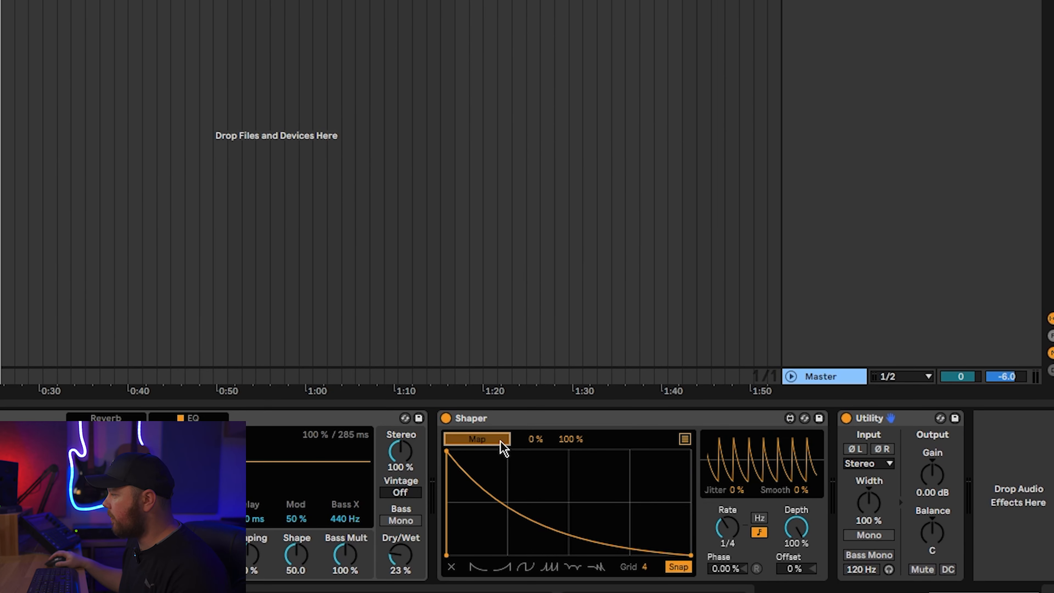
Map the Shaper to the Utility's gain and limit the mapping's maximum to 50 %
left_click(933, 484)
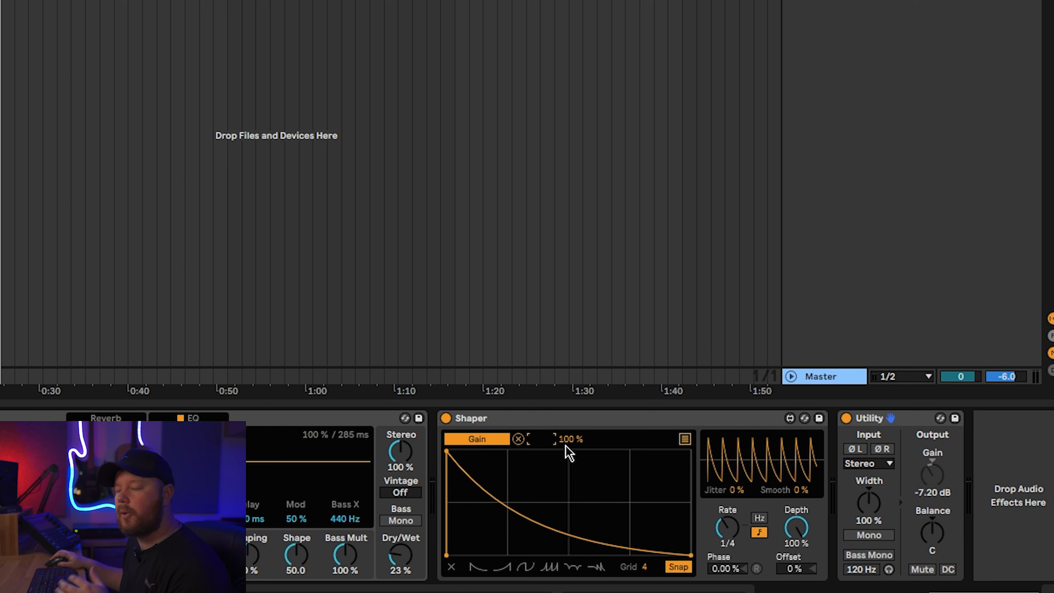
type("50")
key("Return")
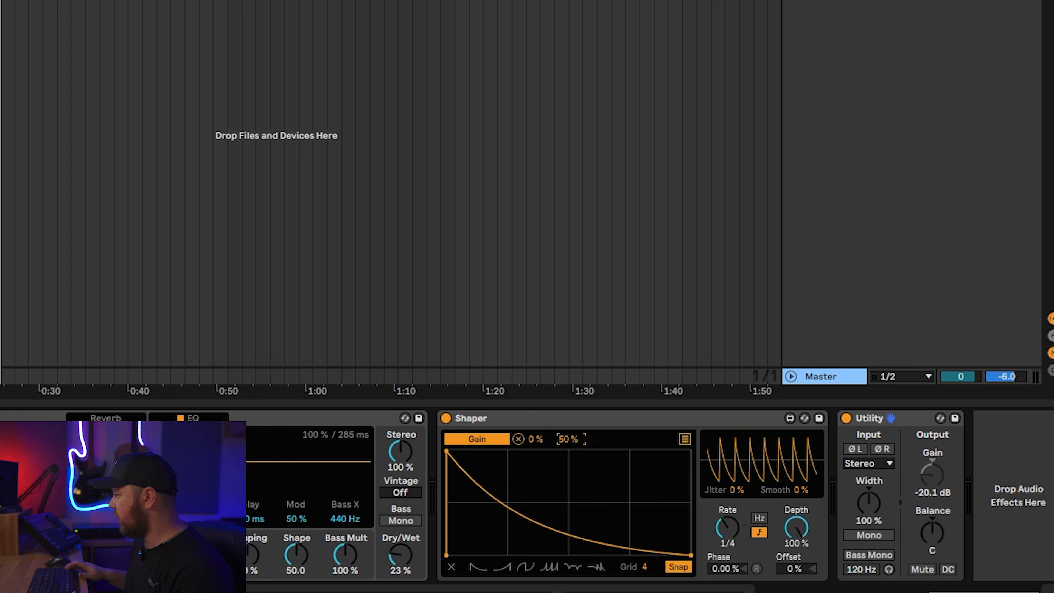
Set the Shaper's rate to 1/2 and reduce its depth to 71.7 %
left_click_drag(727, 528, 727, 512)
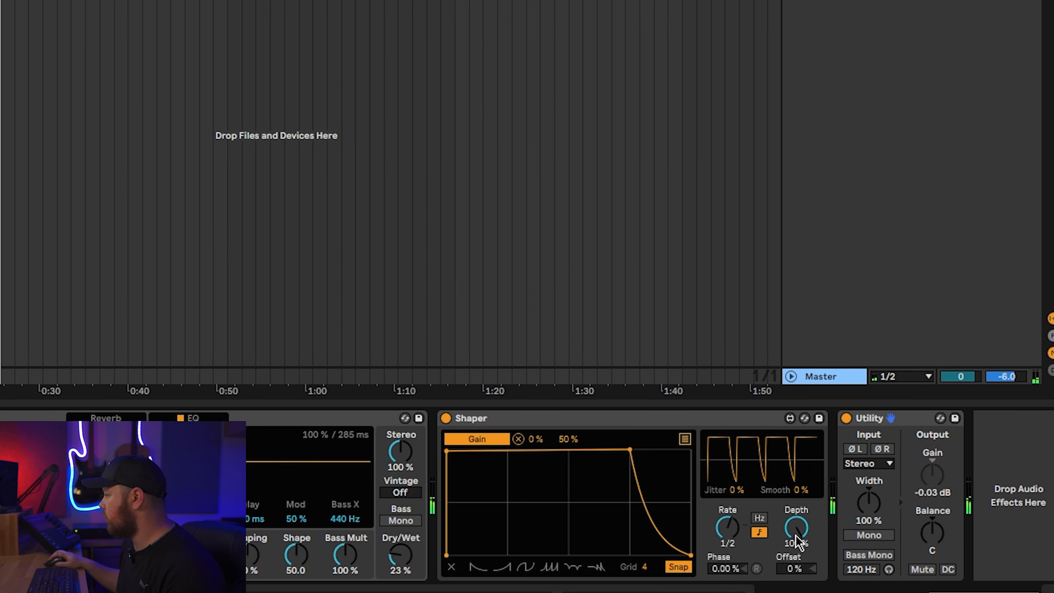
left_click_drag(885, 540, 886, 559)
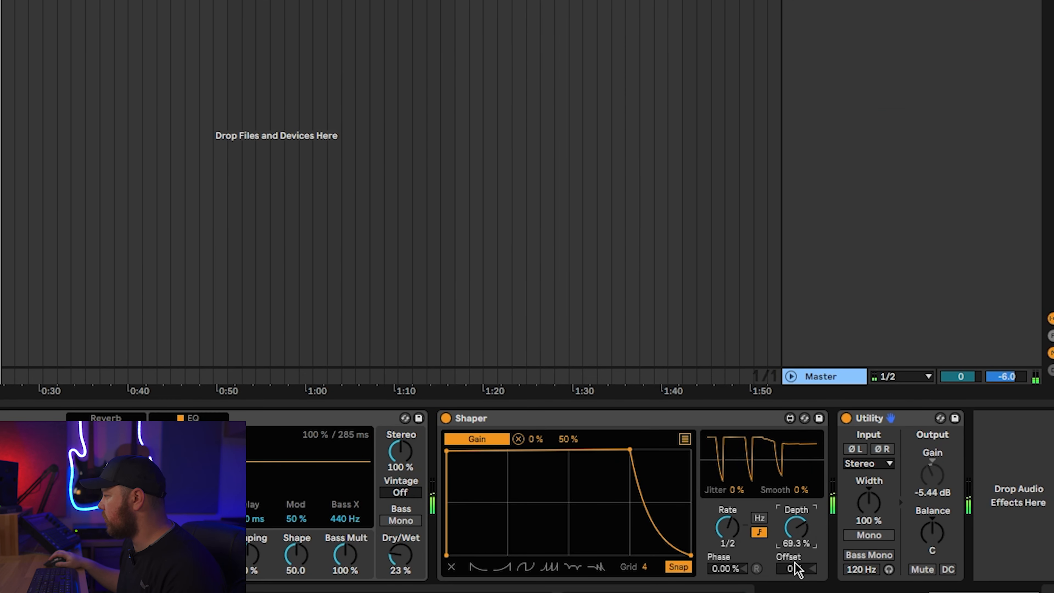
left_click_drag(789, 529, 789, 524)
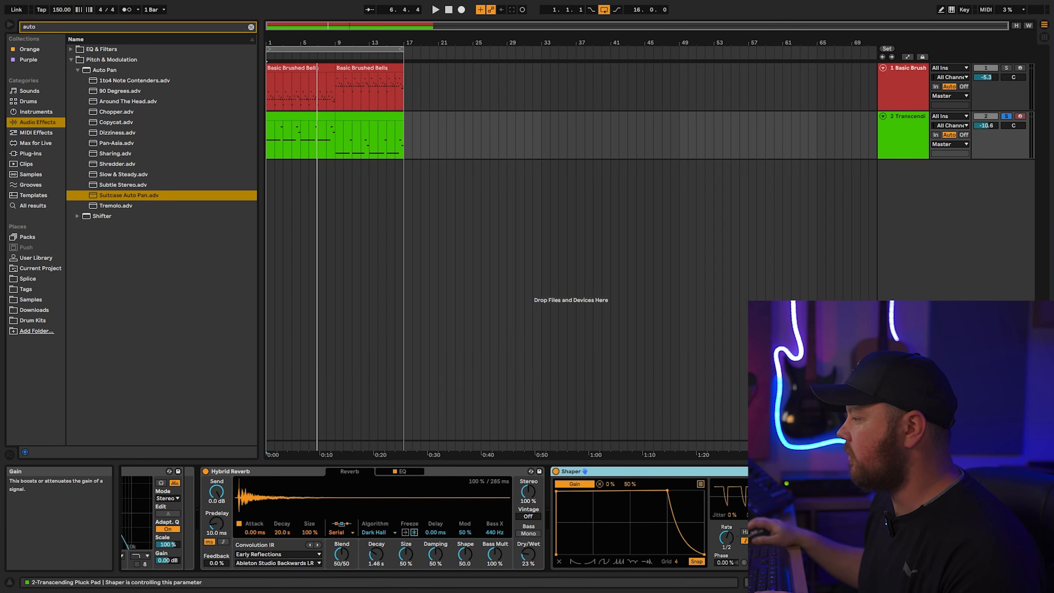
left_click(1044, 39)
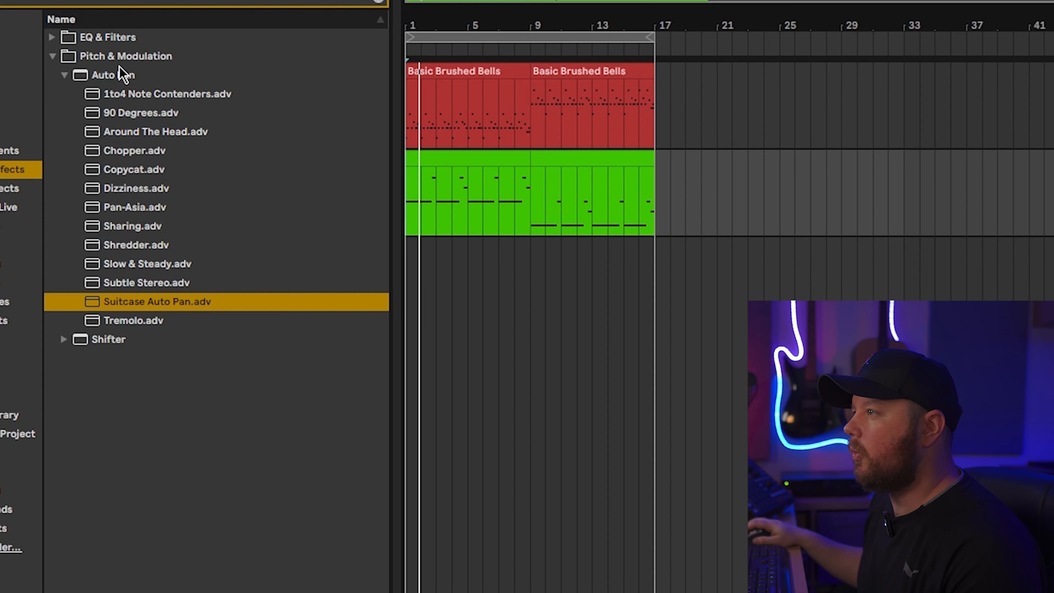
Solo the Transcending Pluck Pad track and choose the Subtle Stereo preset of Auto Pan
left_click(122, 75)
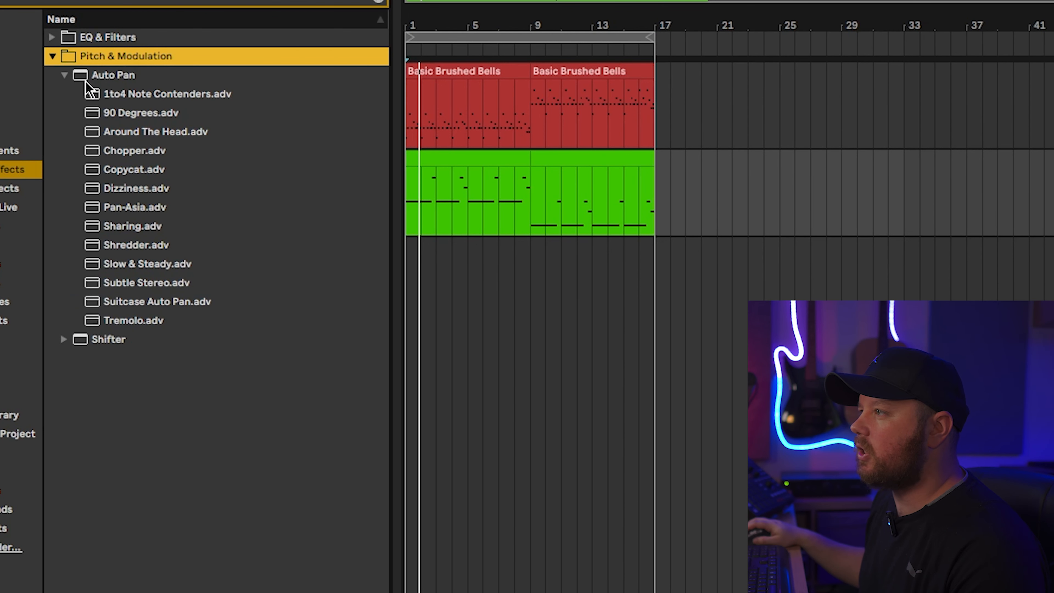
left_click(149, 304)
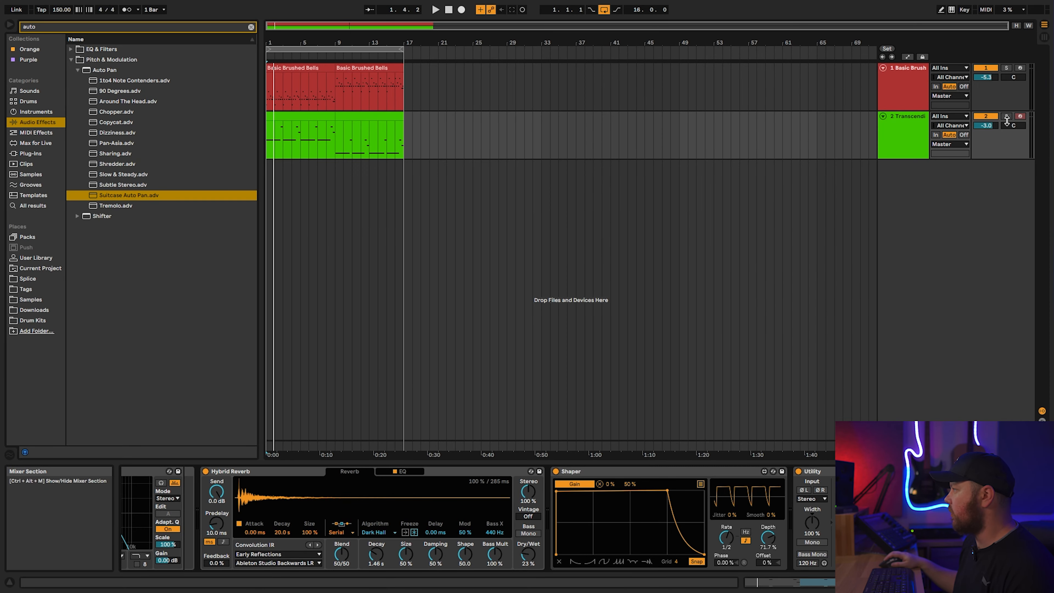
left_click(1007, 116)
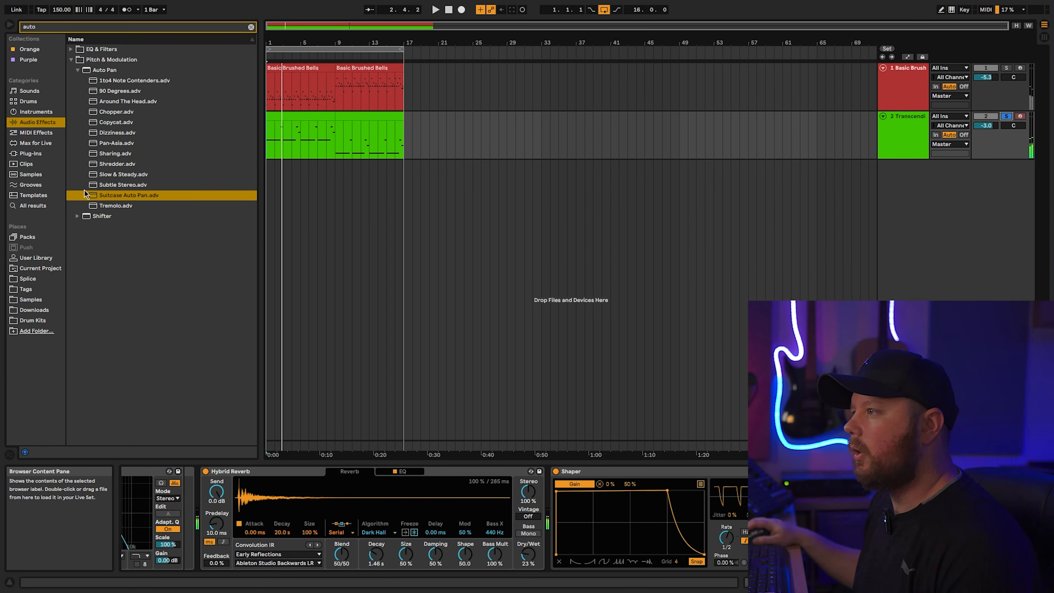
left_click(118, 185)
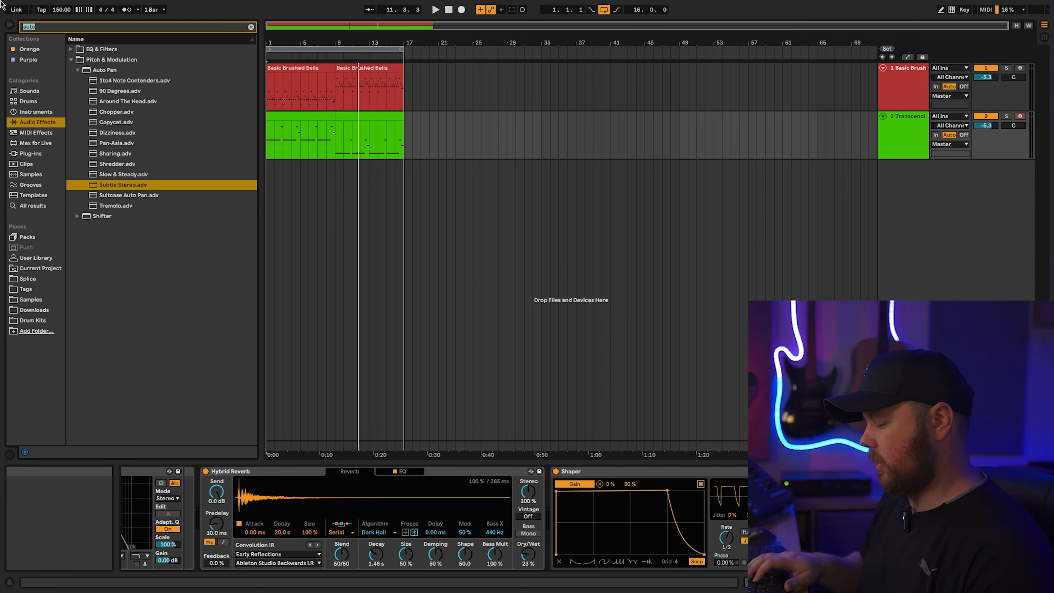
Search the browser for piano and choose the Simpler instrument Grand Piano.adg
type("piano")
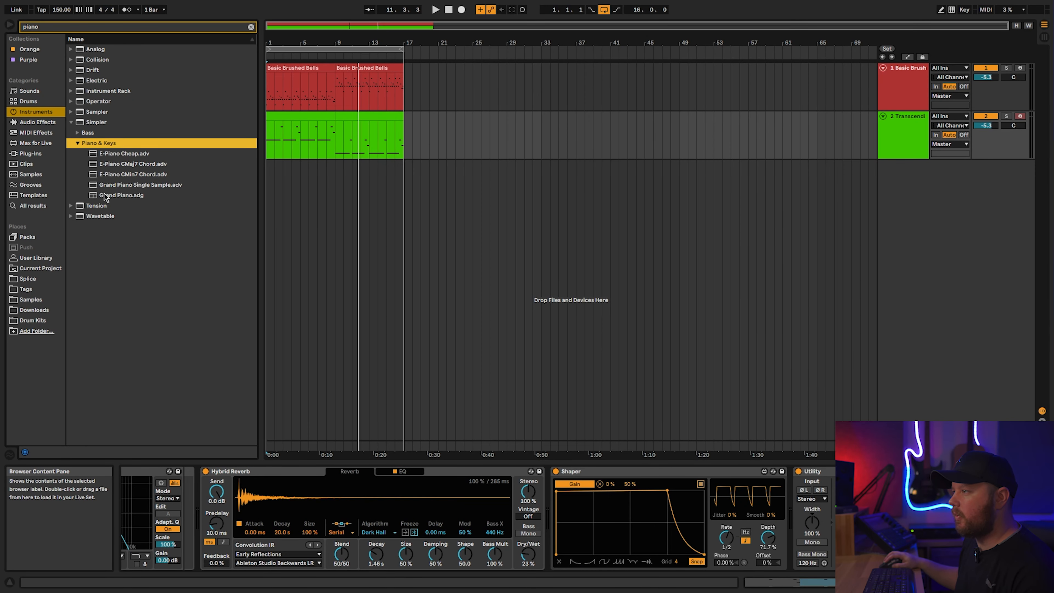
left_click(105, 196)
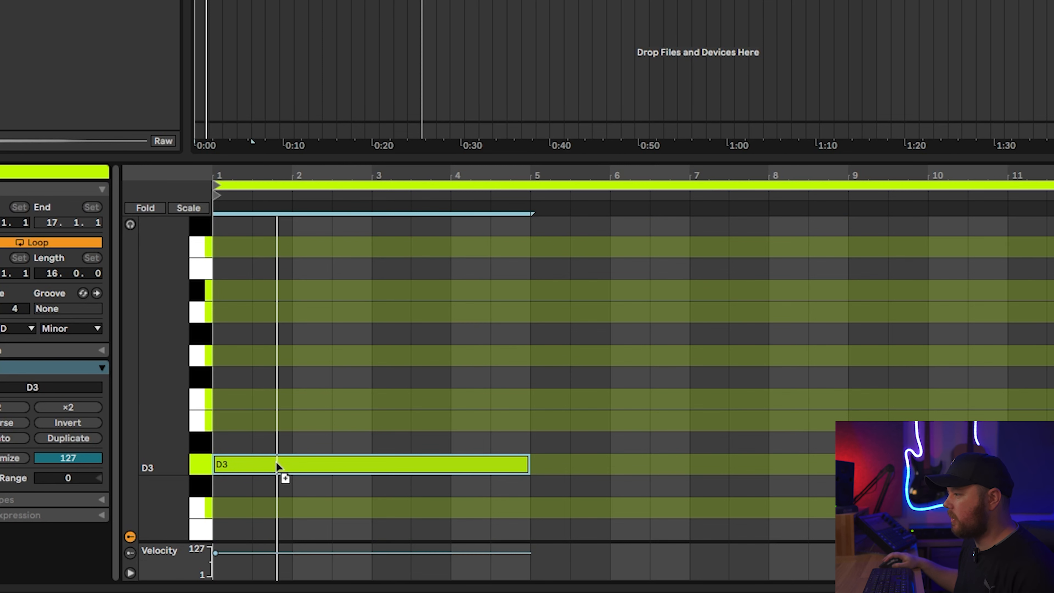
Build a D minor chord from the notes D3, F3 and A3 and lengthen it to one bar
left_click_drag(277, 467, 297, 321)
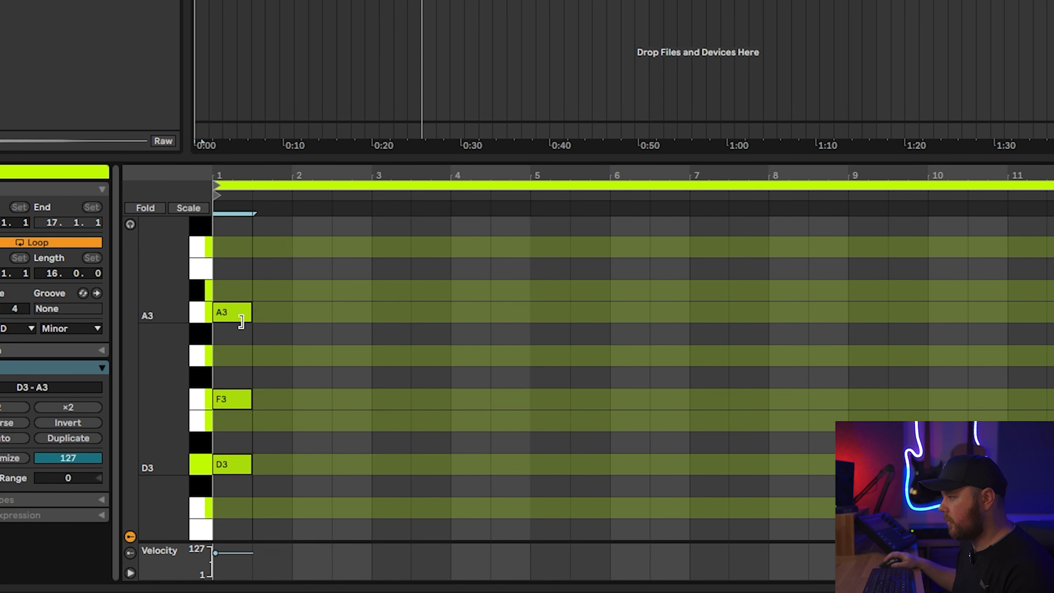
left_click_drag(241, 321, 286, 319)
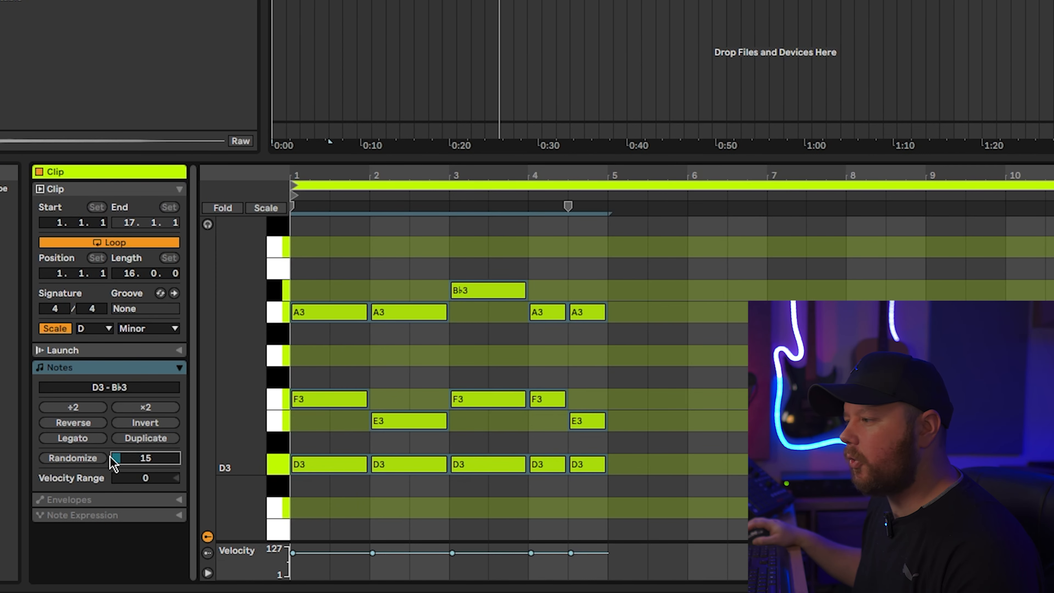
Randomize the velocities of the piano chord notes with an amount of 15 and play the clip
left_click(84, 458)
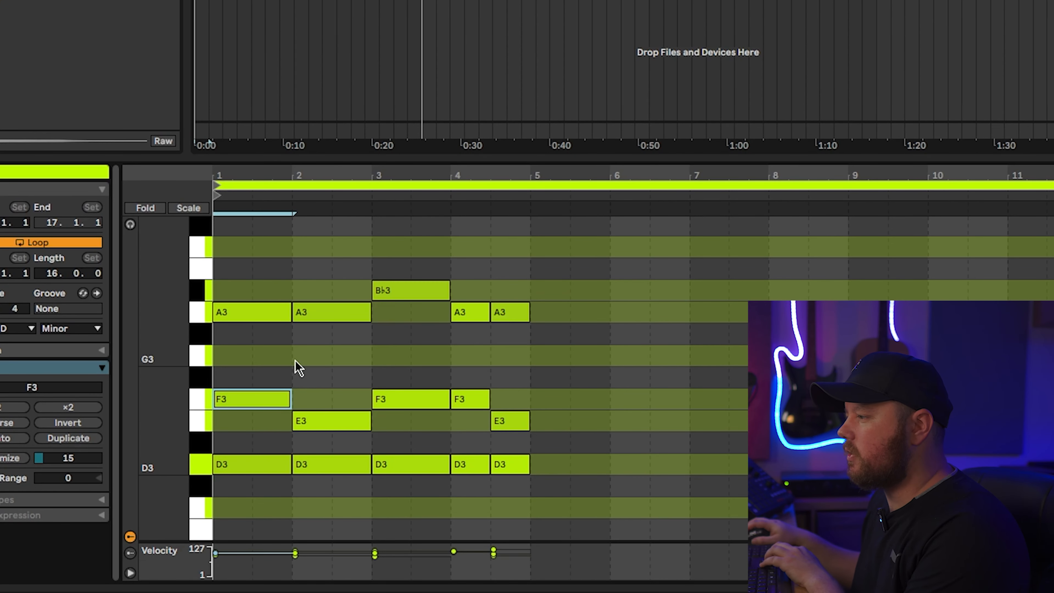
key("Right")
key("space")
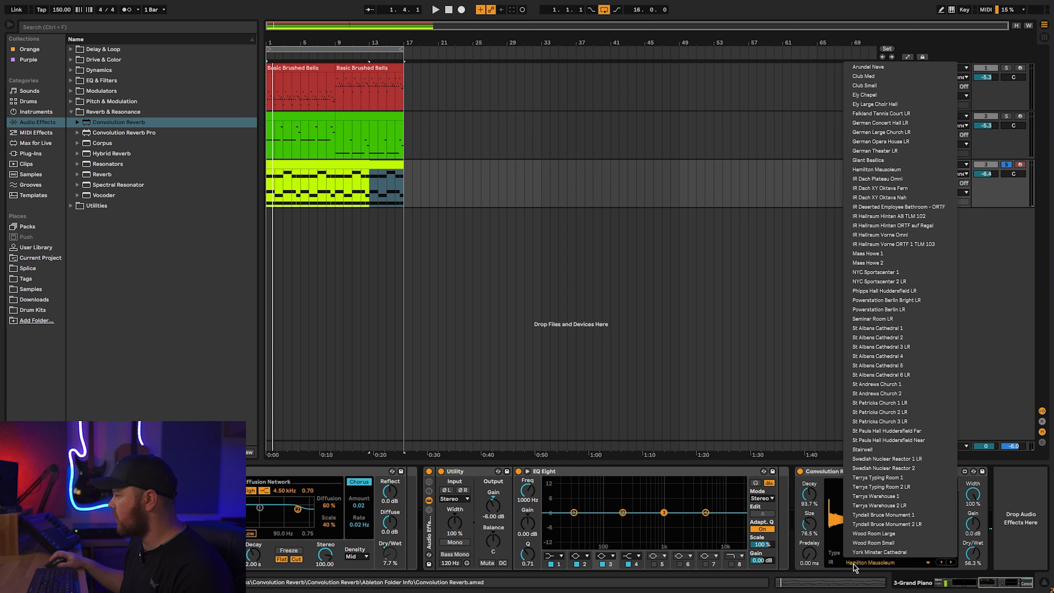
Try the St Patricks Church 3 LR impulse in the Convolution Reverb, then switch its type to 02 Ambience and Small Rooms
left_click(867, 552)
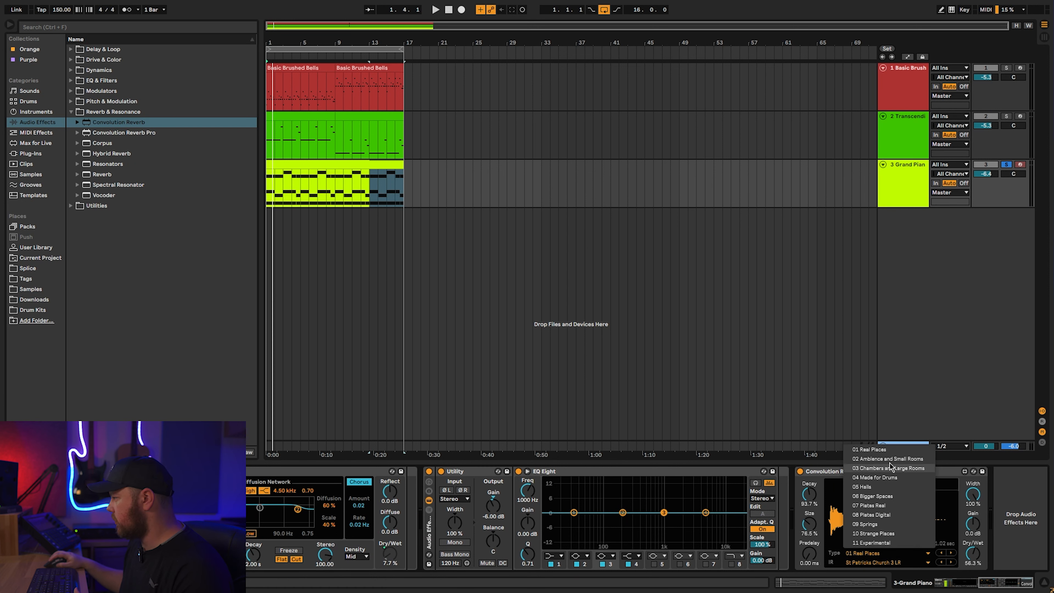
left_click(868, 559)
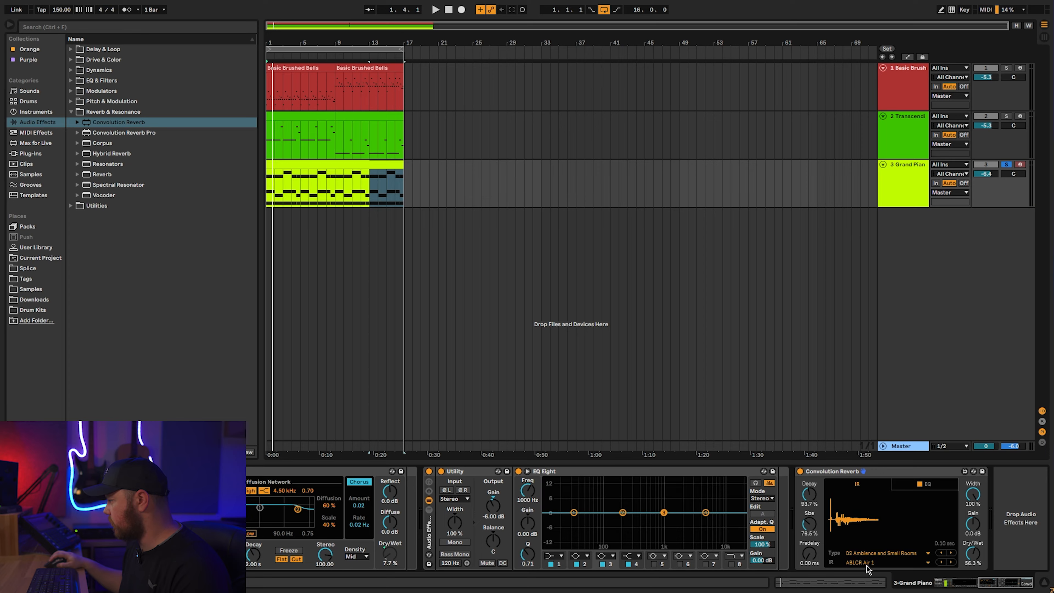
left_click(867, 564)
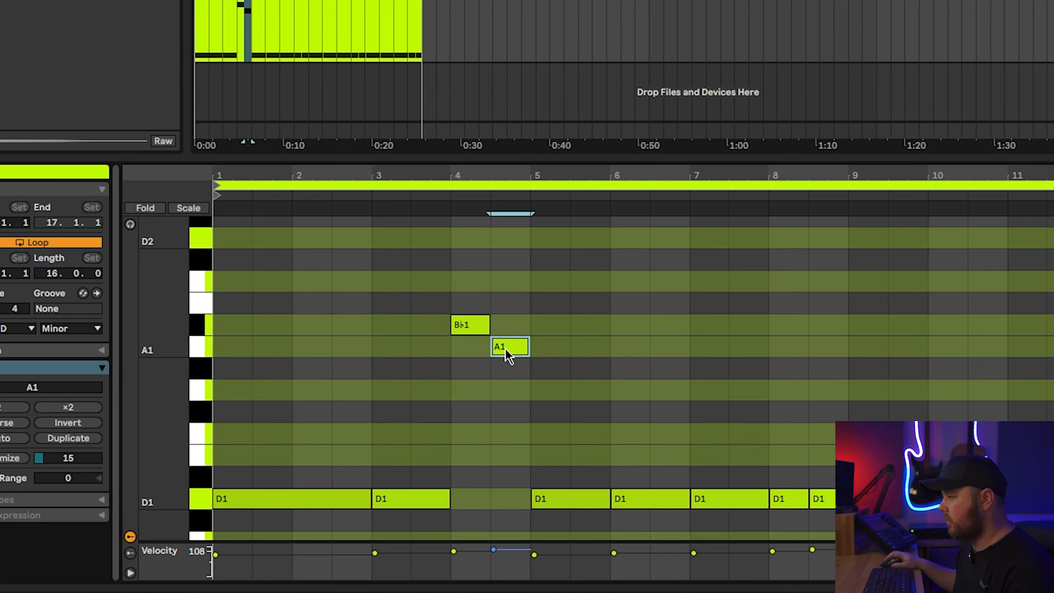
Vary bar 8 of the bass line with shortened B♭1 and A1 notes, each followed by a short F1 or E1 note
key("space")
scroll(505, 397, "down", 1)
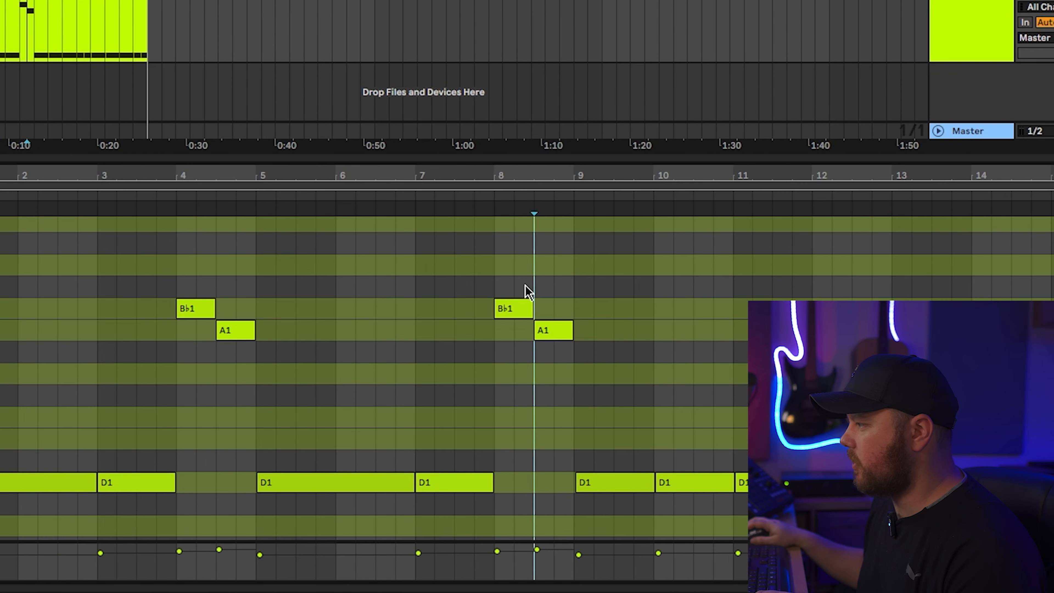
left_click_drag(525, 289, 560, 344)
left_click(558, 372)
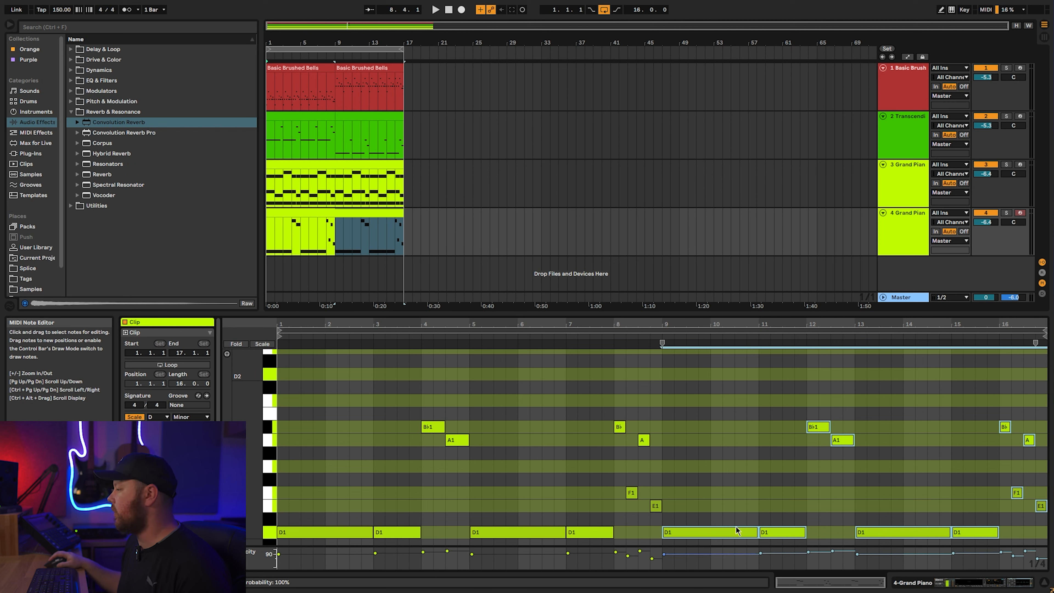
Copy the bass notes from bar 9 to the end of the clip one octave higher
left_click_drag(695, 533, 696, 431)
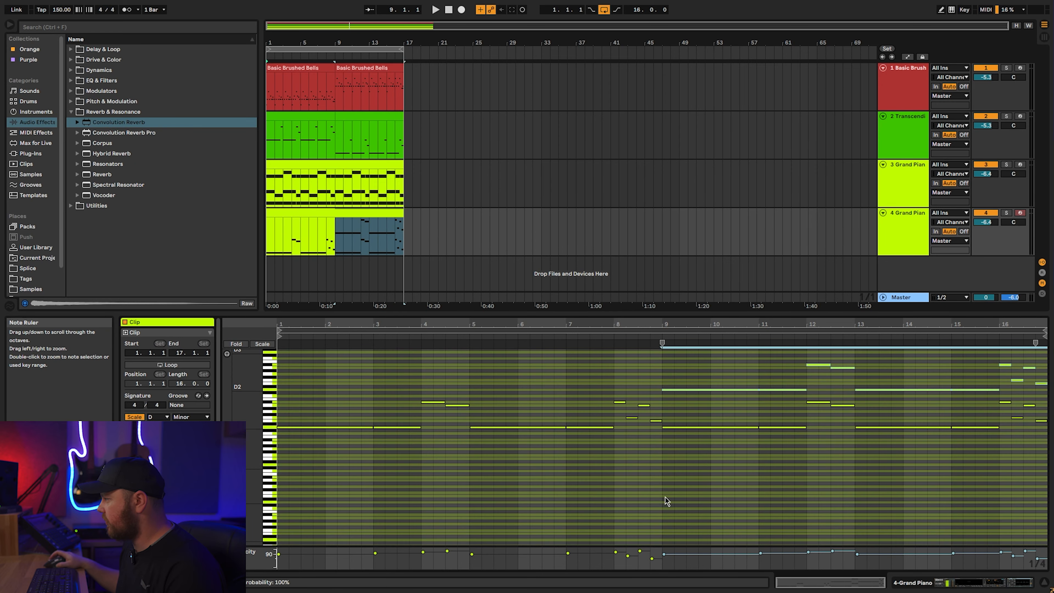
scroll(666, 499, "up", 1)
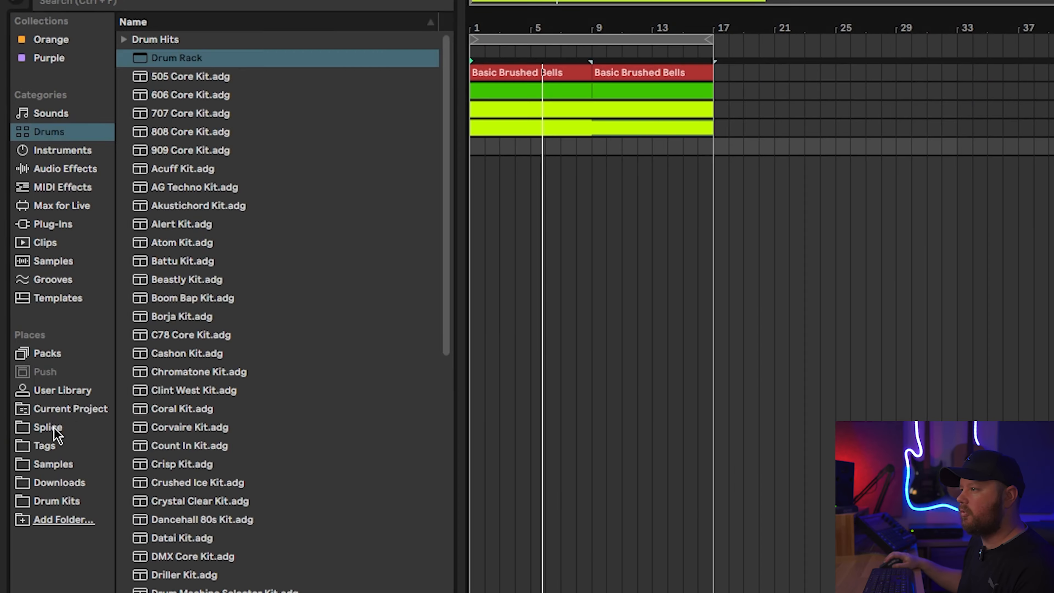
Browse the Splice samples to the SOUTHSIDExPVLACE snares and load a snare one-shot into the Drum Rack
left_click(38, 426)
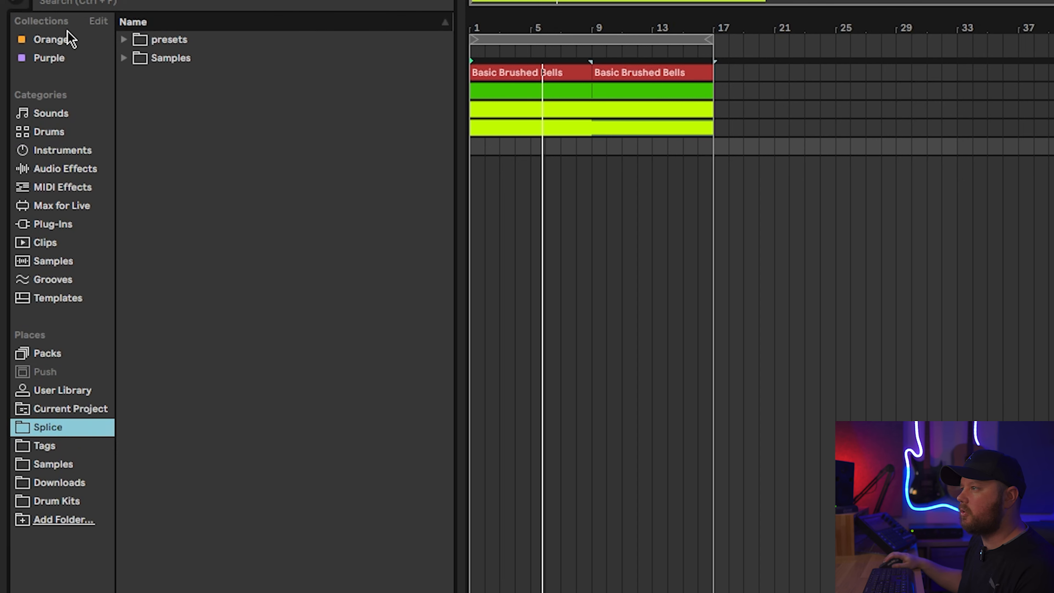
left_click(171, 263)
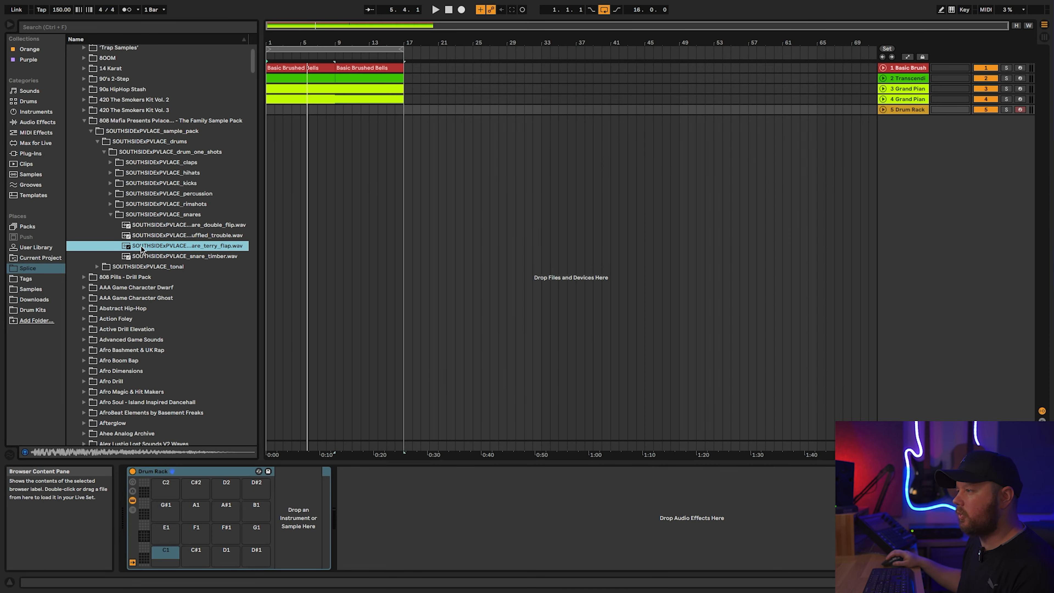
left_click_drag(247, 553, 244, 553)
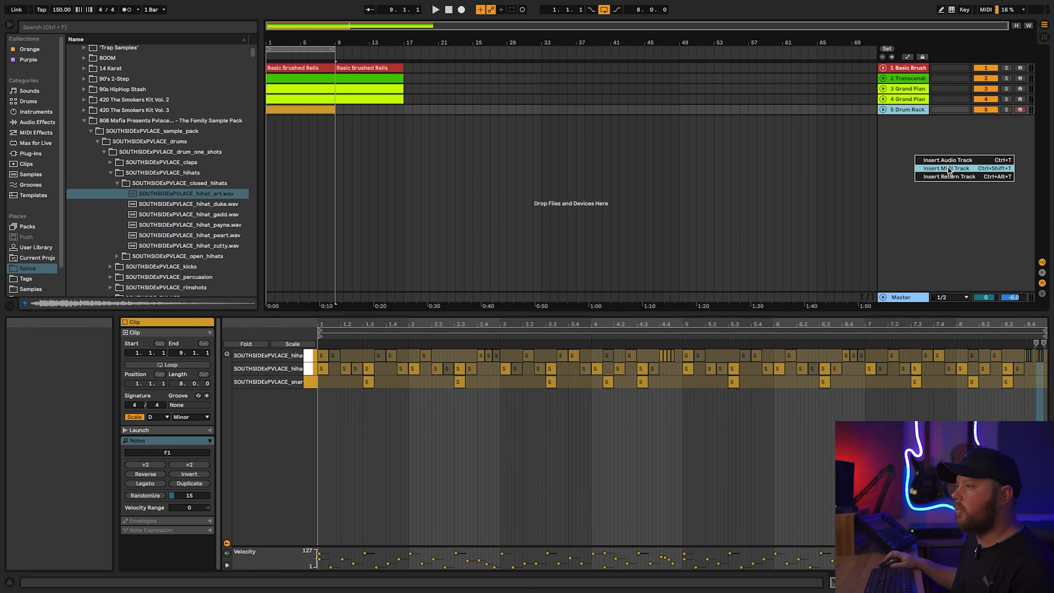
Insert a new MIDI track and load the DS Kick drum synth onto it
left_click(948, 169)
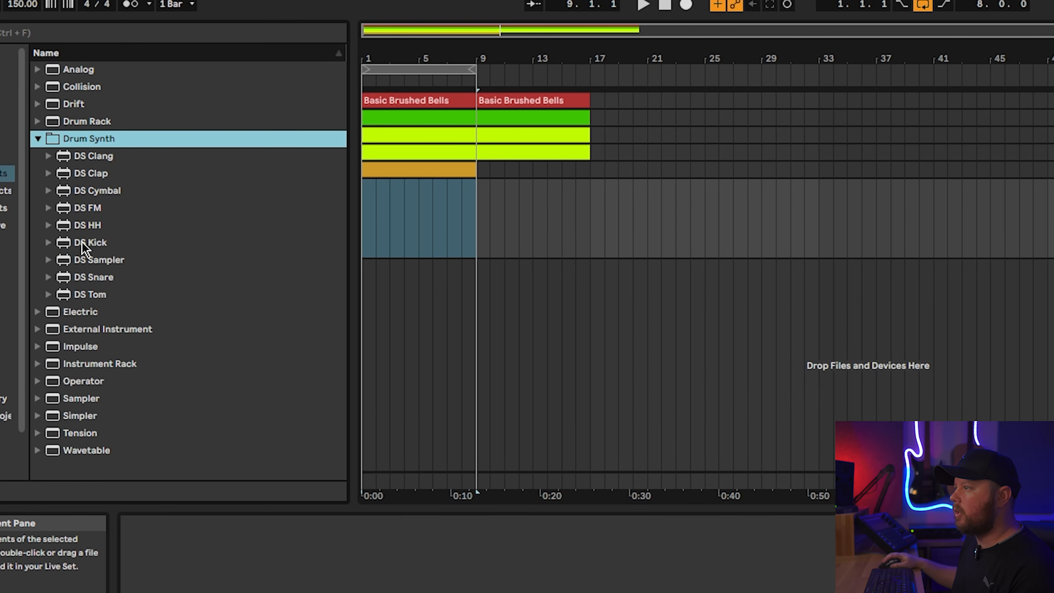
double_click(83, 249)
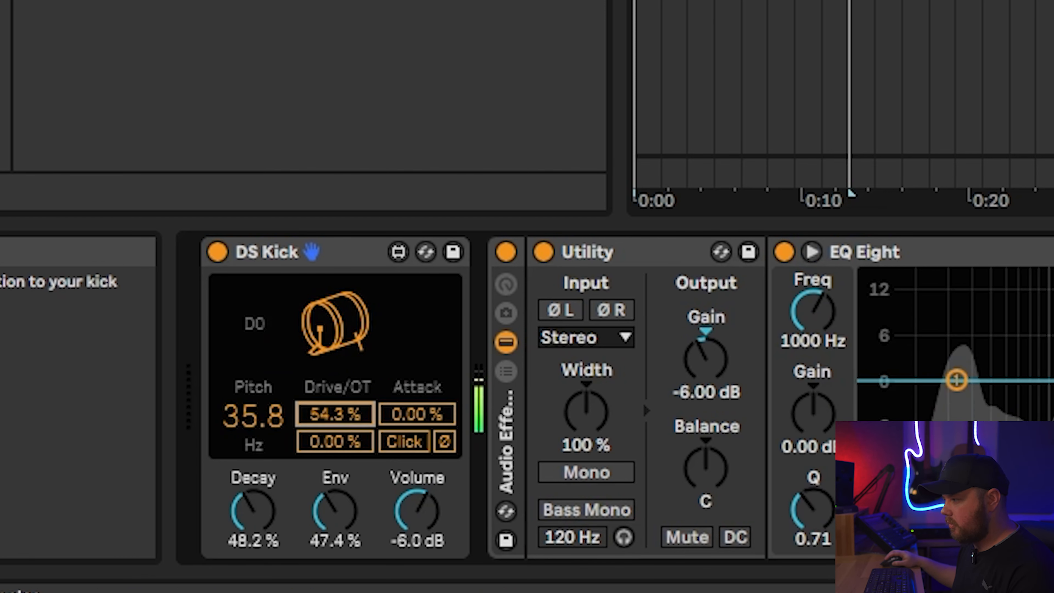
Set the DS Kick's drive to 38.6 % and its attack to 1.57 %, auditioning the kick
double_click(348, 418)
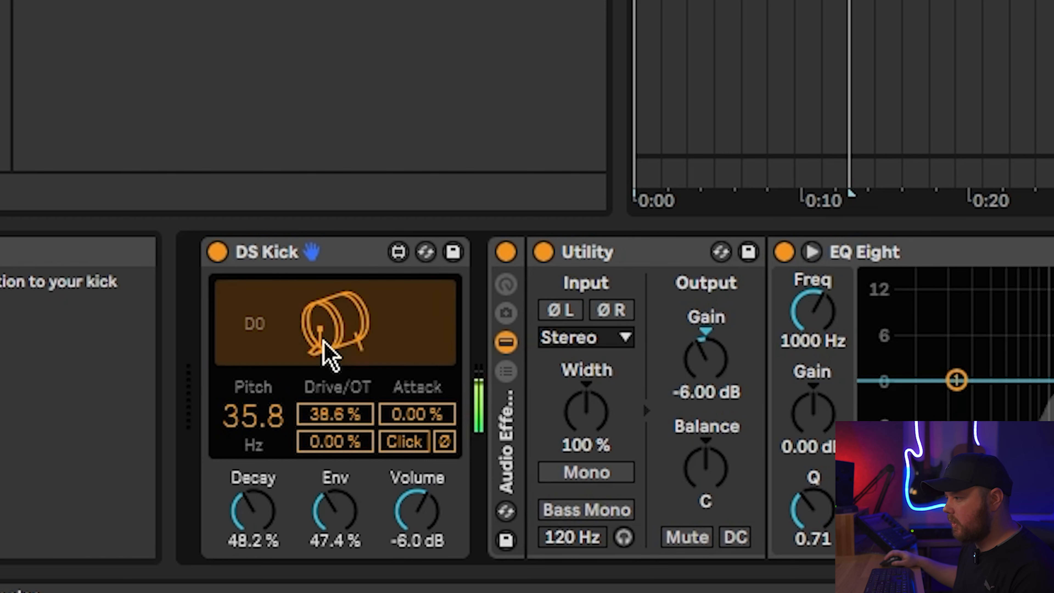
left_click_drag(416, 414, 415, 405)
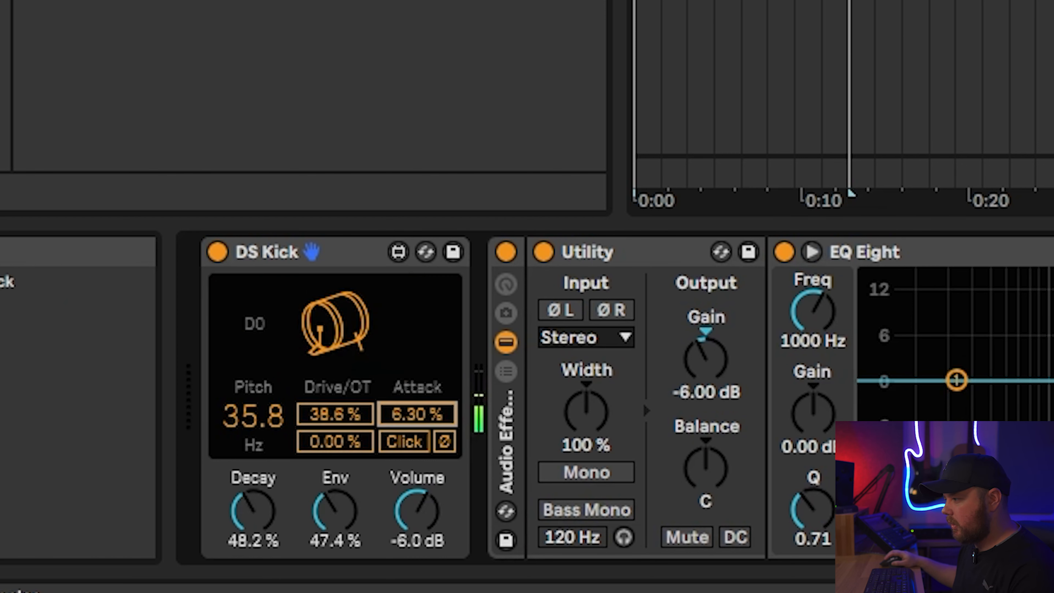
left_click(340, 322)
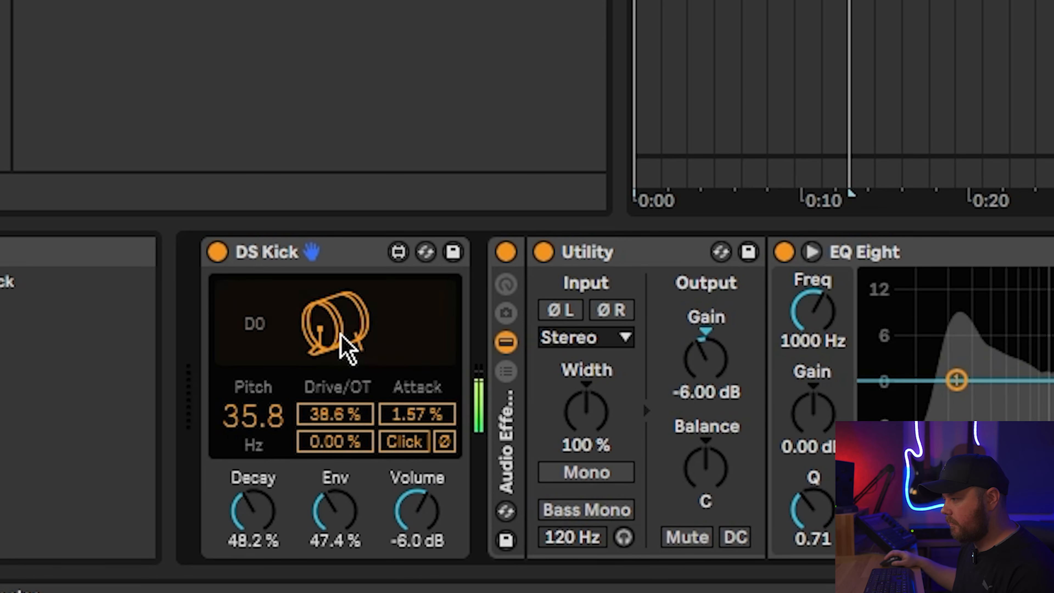
left_click(341, 326)
Raise the DS Kick's overtone amount to 50.4 % and audition the sound
left_click_drag(332, 444, 337, 450)
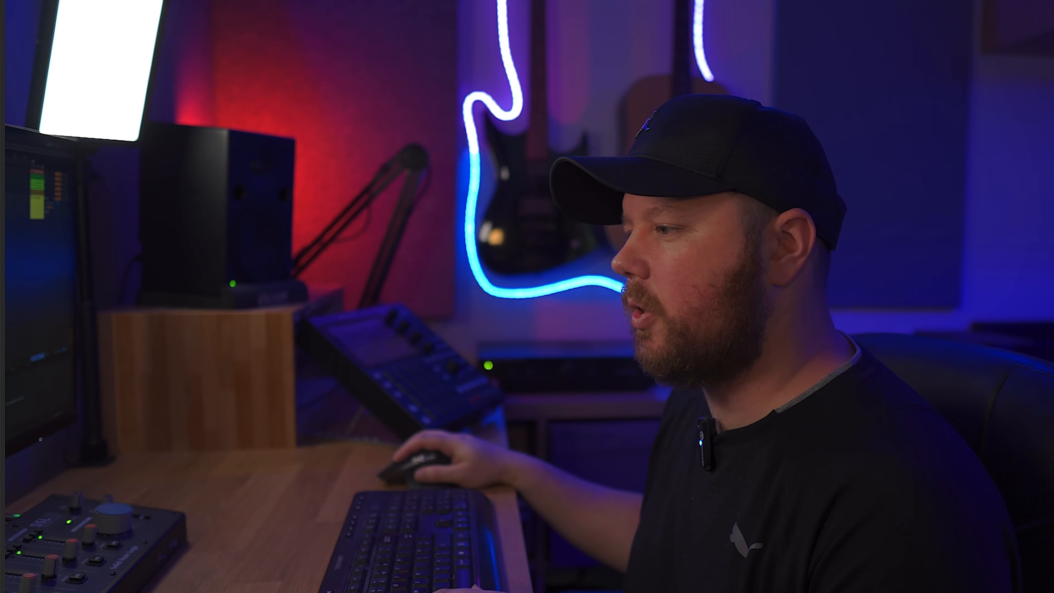
left_click(355, 335)
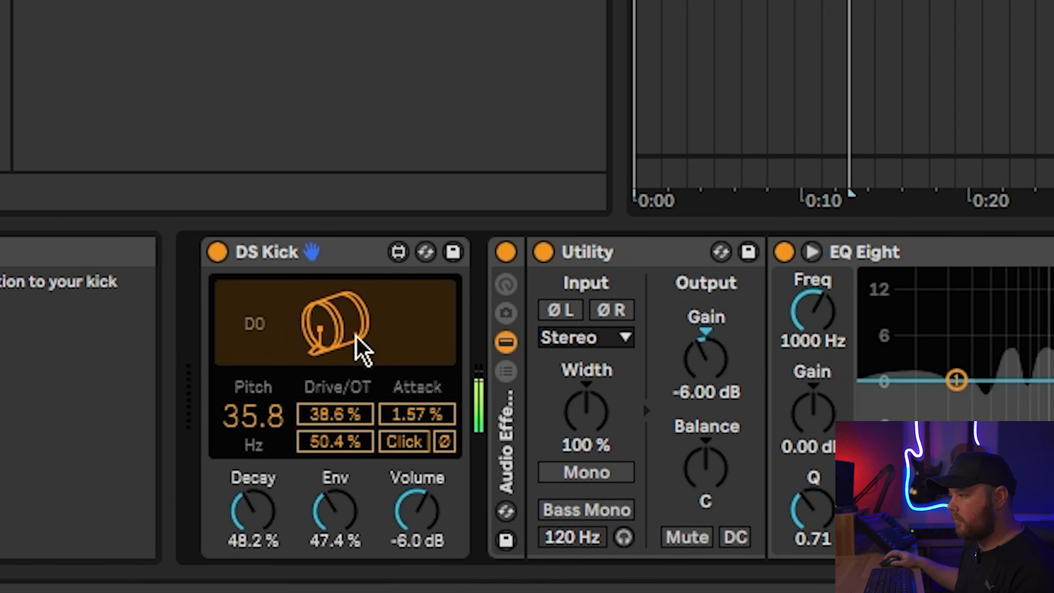
left_click(356, 335)
left_click(356, 335)
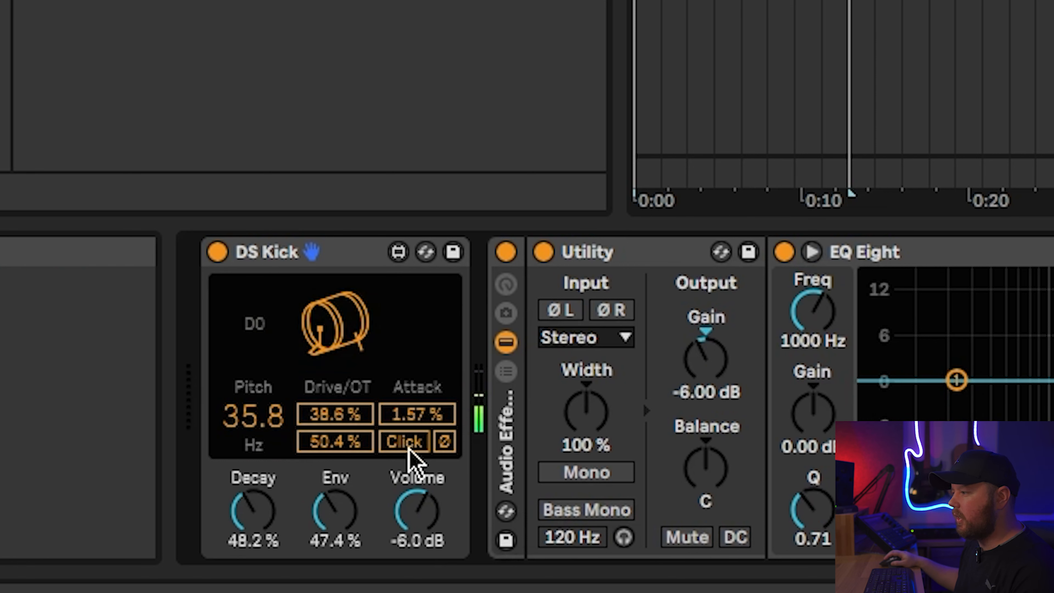
Enable the DS Kick's Click option and audition the kick with it
left_click(409, 447)
left_click(310, 317)
left_click(311, 318)
left_click(311, 317)
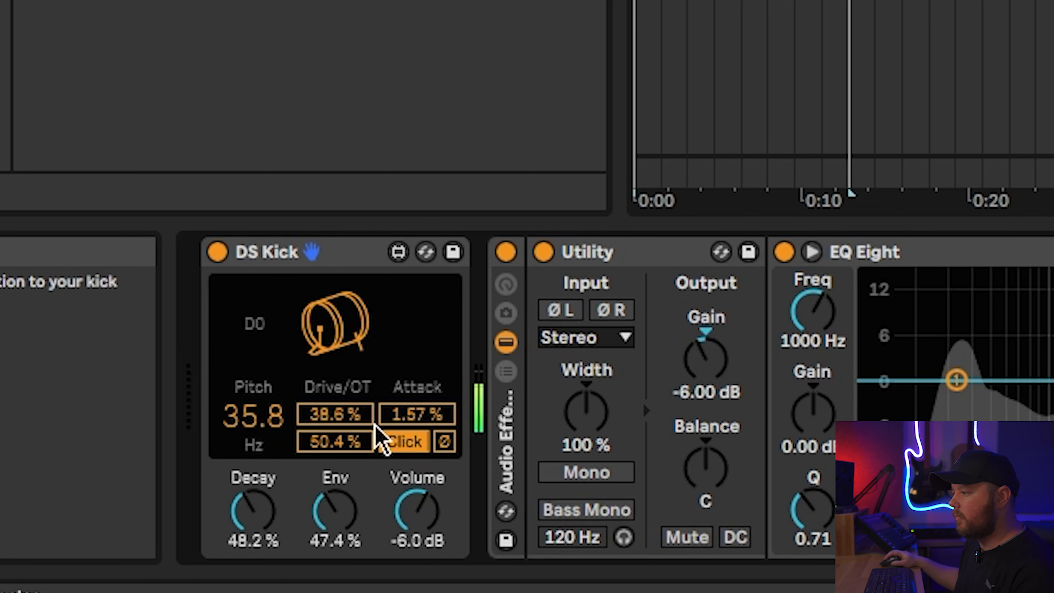
Disable the DS Kick's Click option, audition the kick and set its decay to 45.1 %
left_click(399, 441)
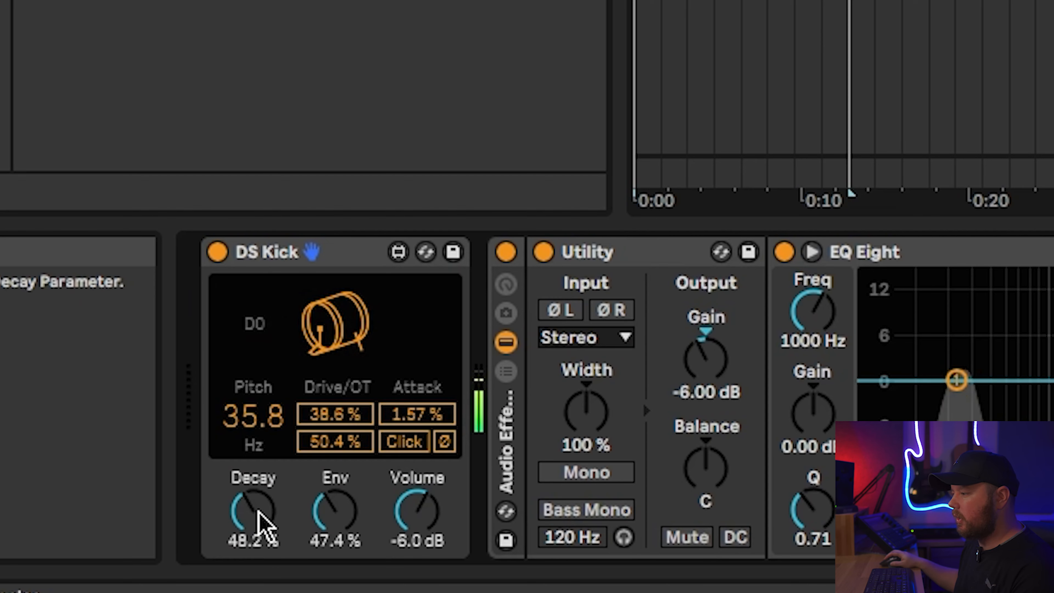
left_click(348, 343)
left_click(355, 332)
left_click_drag(253, 511, 253, 536)
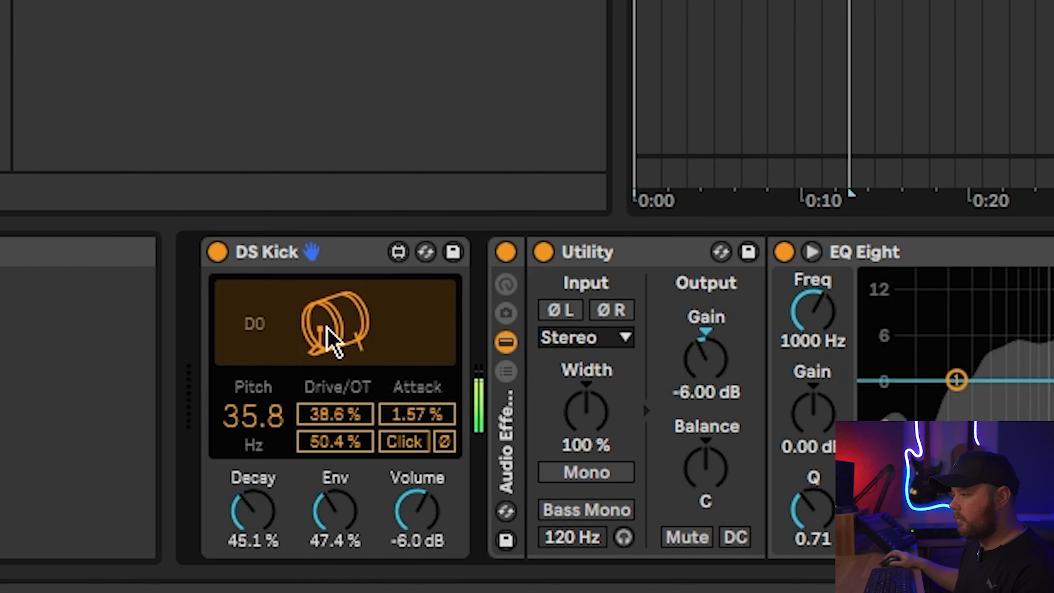
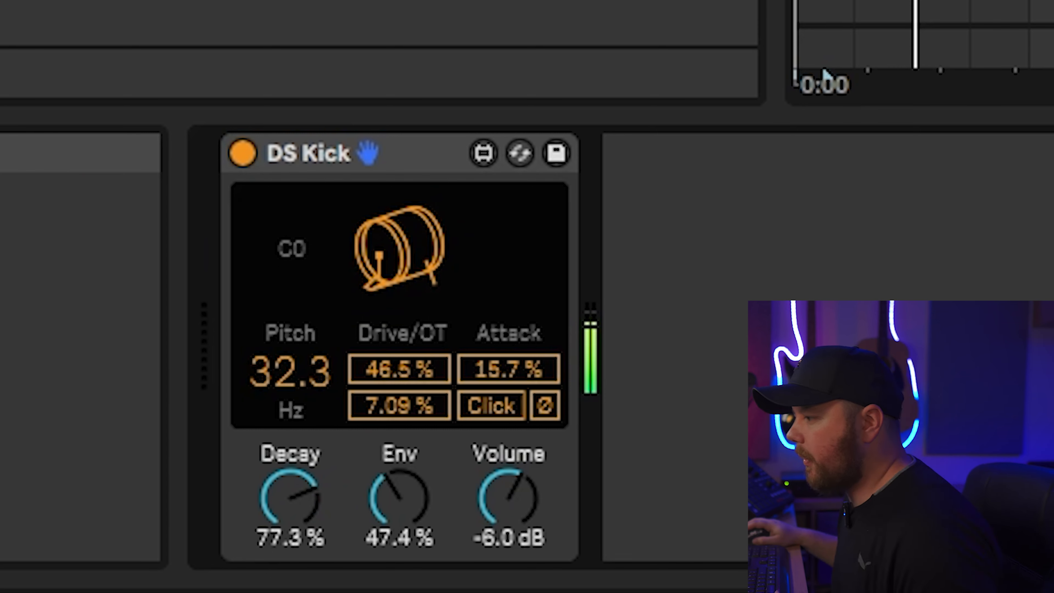
Set the DS Kick's envelope to 62.8 % and raise its attack for the 808 sound
left_click_drag(399, 497, 399, 469)
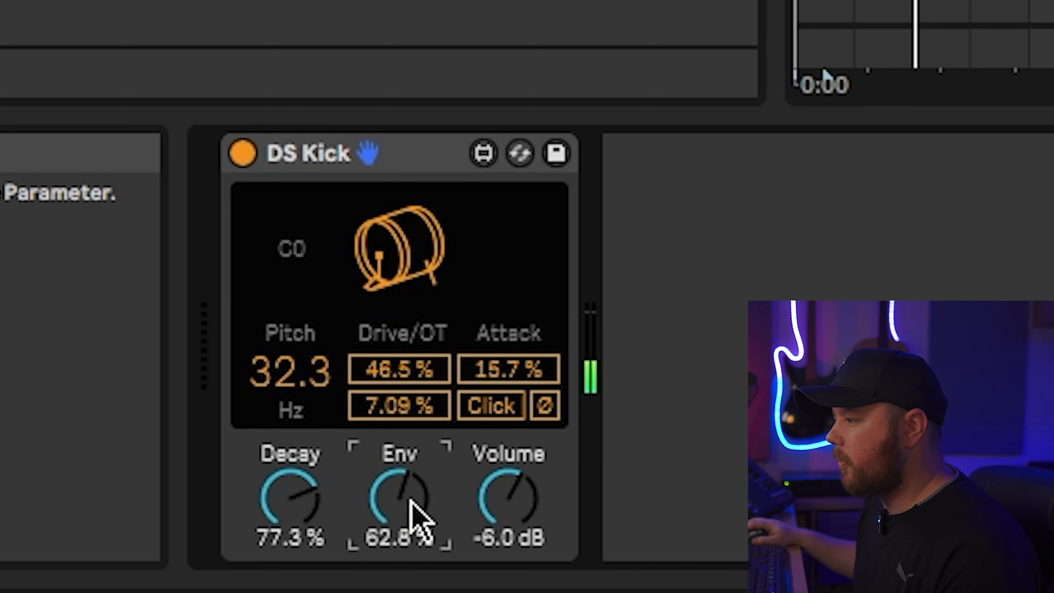
left_click_drag(509, 369, 495, 282)
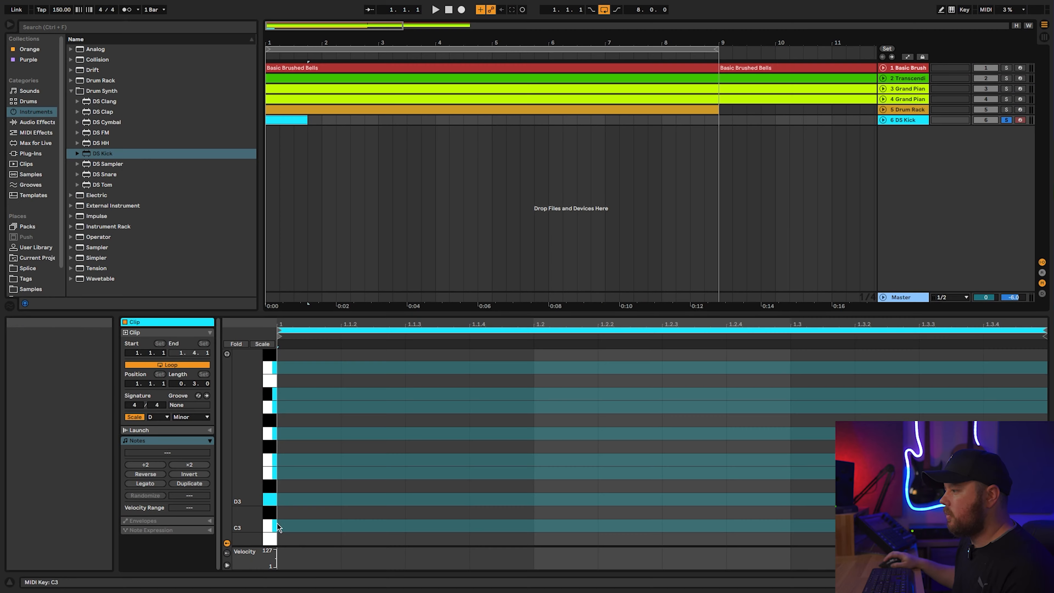
Add one D3 note spanning the whole DS Kick clip, and freeze and flatten the track to audio
double_click(288, 500)
left_click_drag(341, 500, 1046, 500)
right_click(896, 120)
left_click(924, 179)
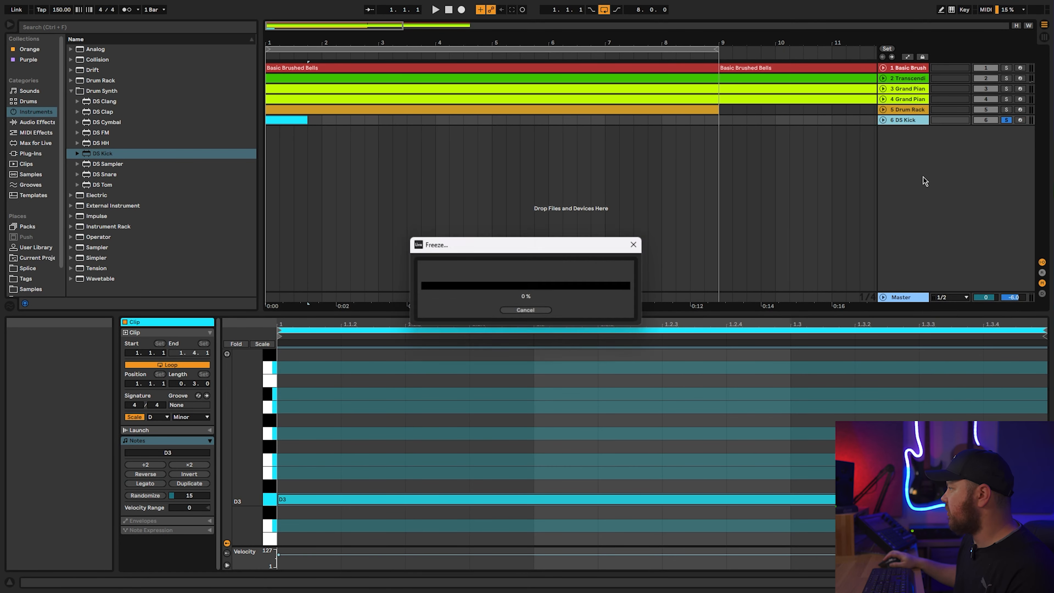
right_click(897, 119)
left_click(926, 181)
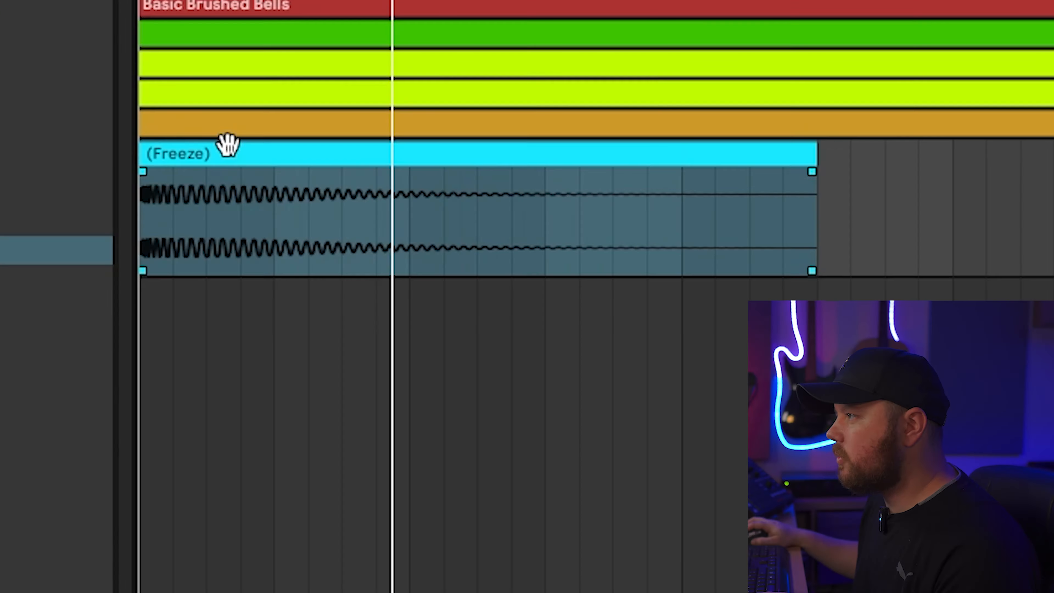
Add a short fade-in at the start of the flattened kick clip
left_click(220, 153)
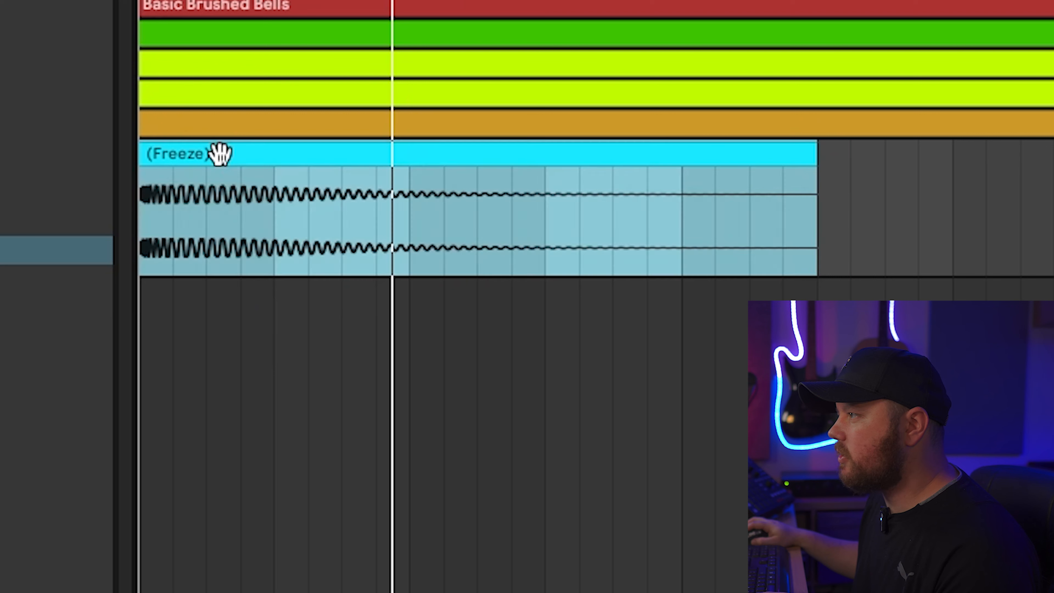
left_click_drag(146, 179, 163, 180)
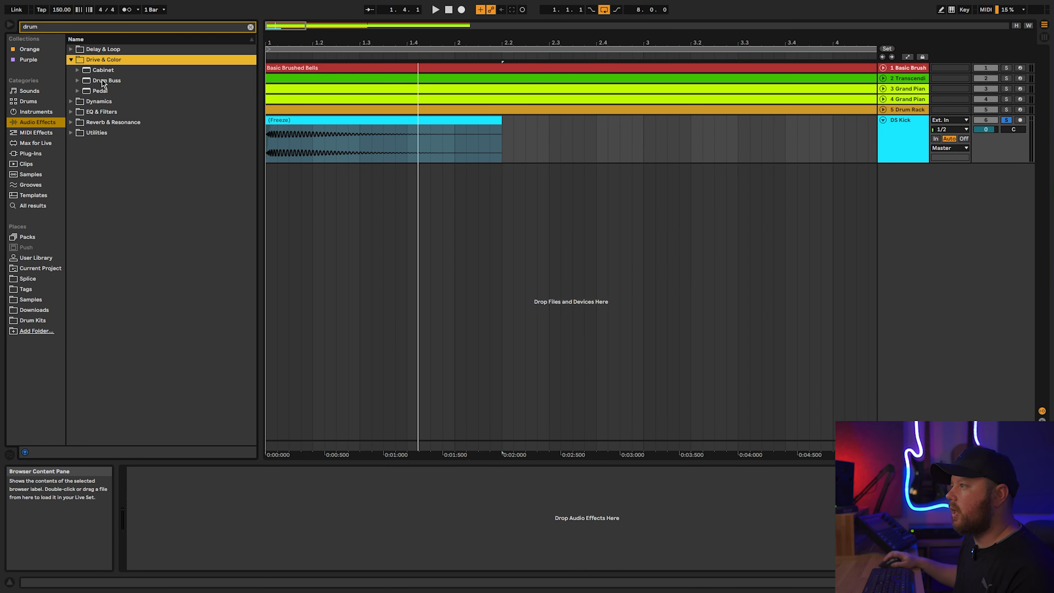
Add Drum Buss to the kick track with drive 33 %, crunch 4.0 %, boom 31 %, damp 4.63 kHz and transients -0.33
left_click_drag(102, 84, 332, 453)
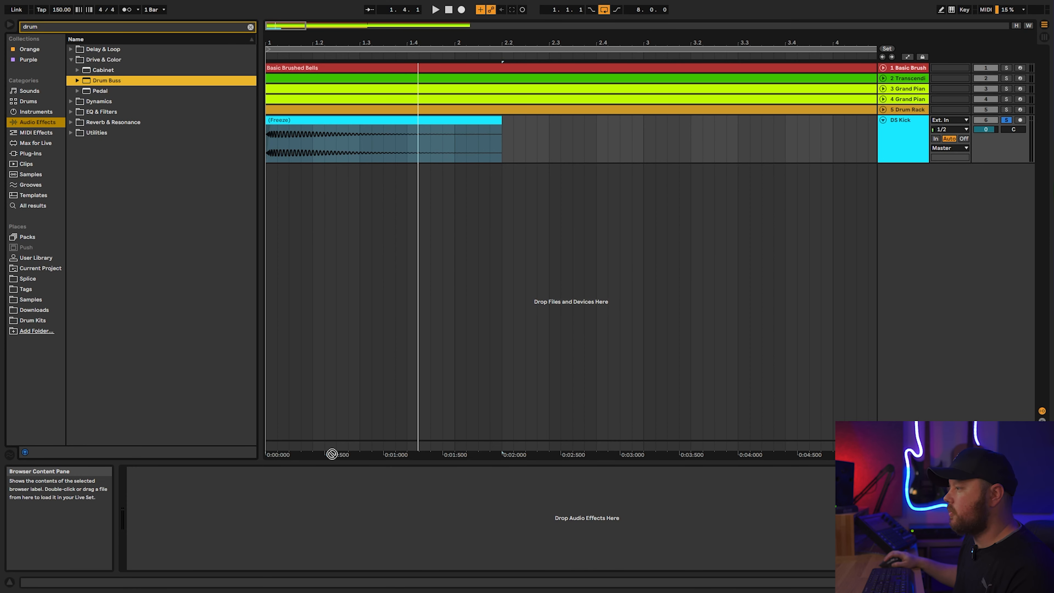
key("space")
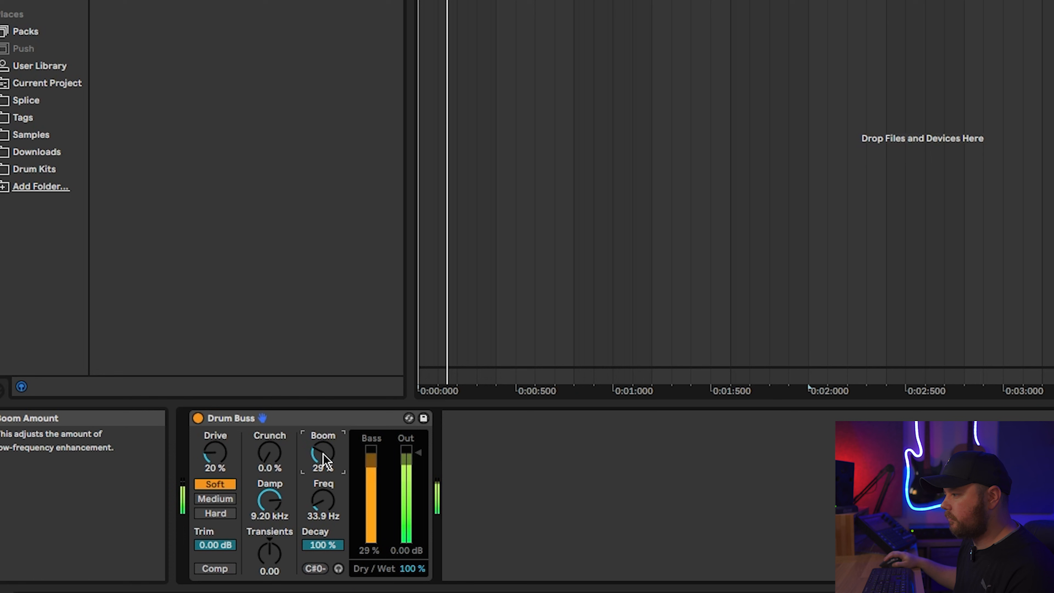
key("space")
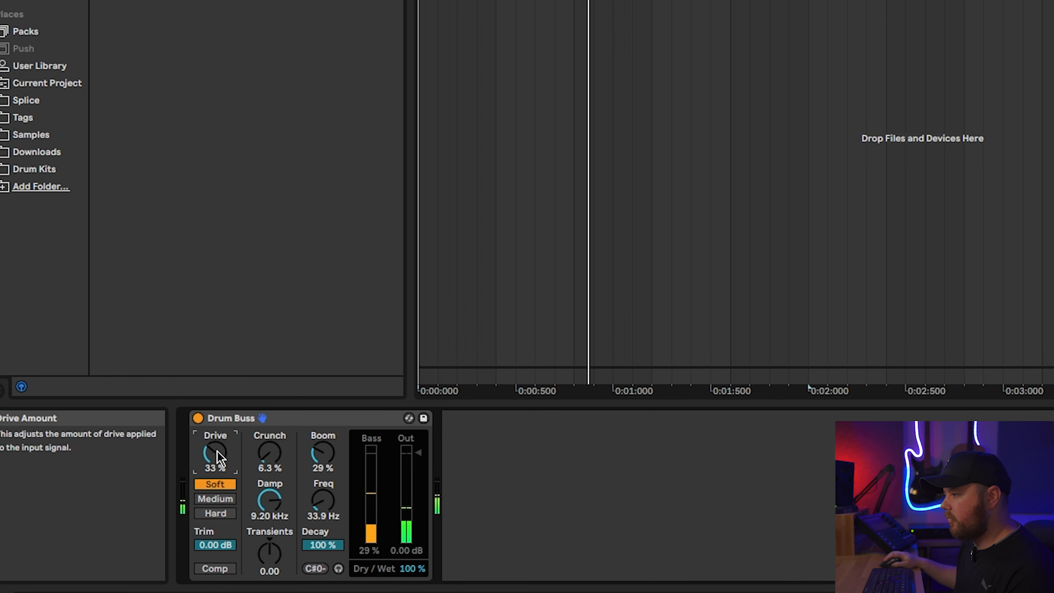
left_click_drag(270, 553, 270, 558)
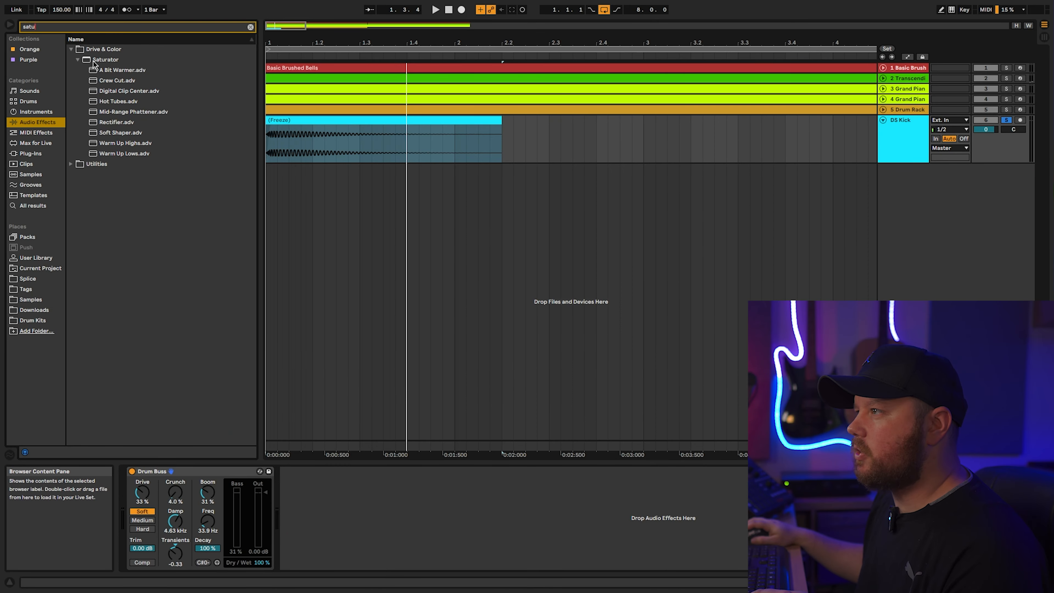
Add the Saturator preset A Bit Warmer before Drum Buss and a Compressor after it, with threshold -11.6 dB, attack 3.80 ms and release 33.9 ms
left_click_drag(97, 70, 574, 418)
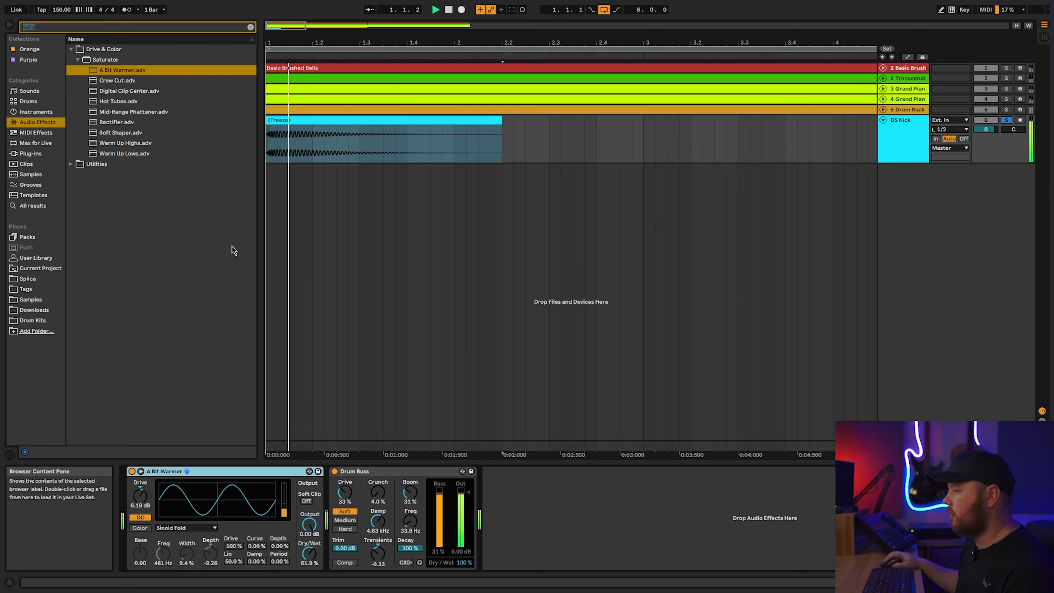
left_click_drag(109, 80, 647, 497)
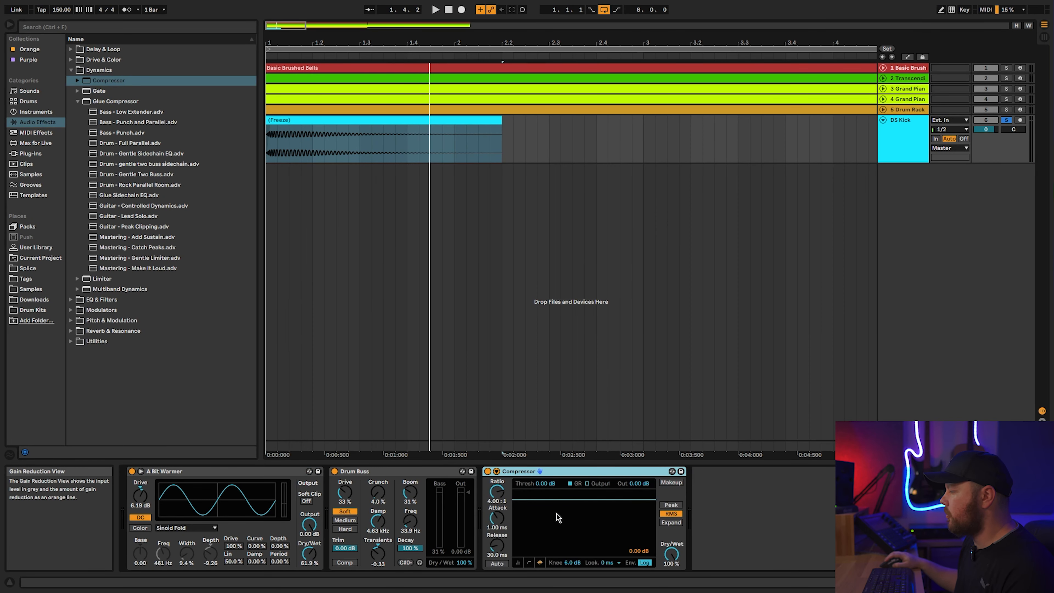
mouse_move(570, 497)
left_mouse_down()
mouse_move(569, 511)
mouse_move(560, 497)
left_mouse_up()
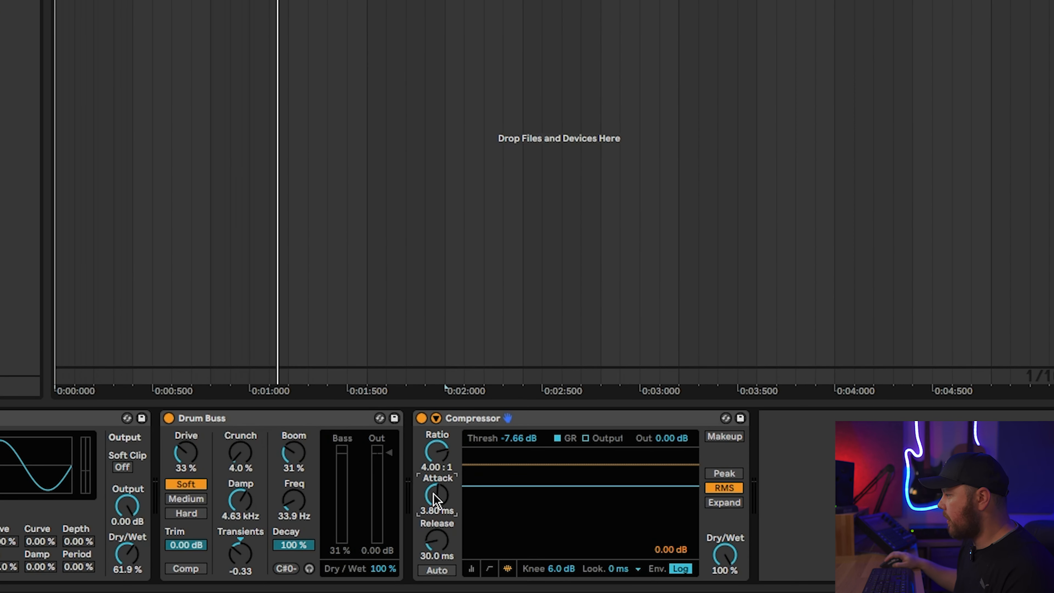
key("space")
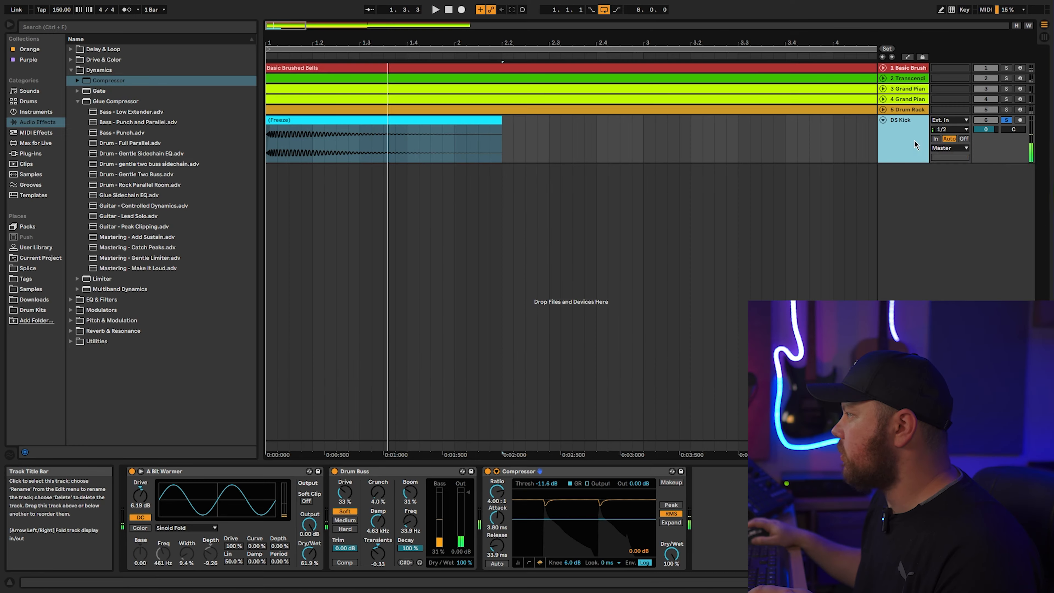
Freeze and flatten the DS Kick track to print the saturation, Drum Buss and compression into audio
right_click(915, 141)
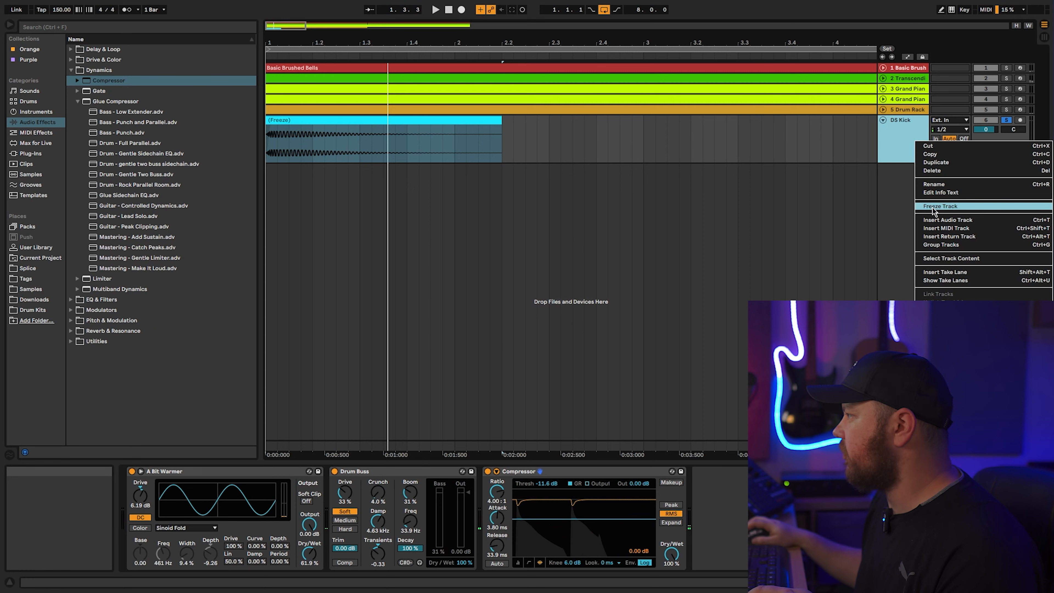
left_click(935, 209)
right_click(894, 145)
left_click(934, 216)
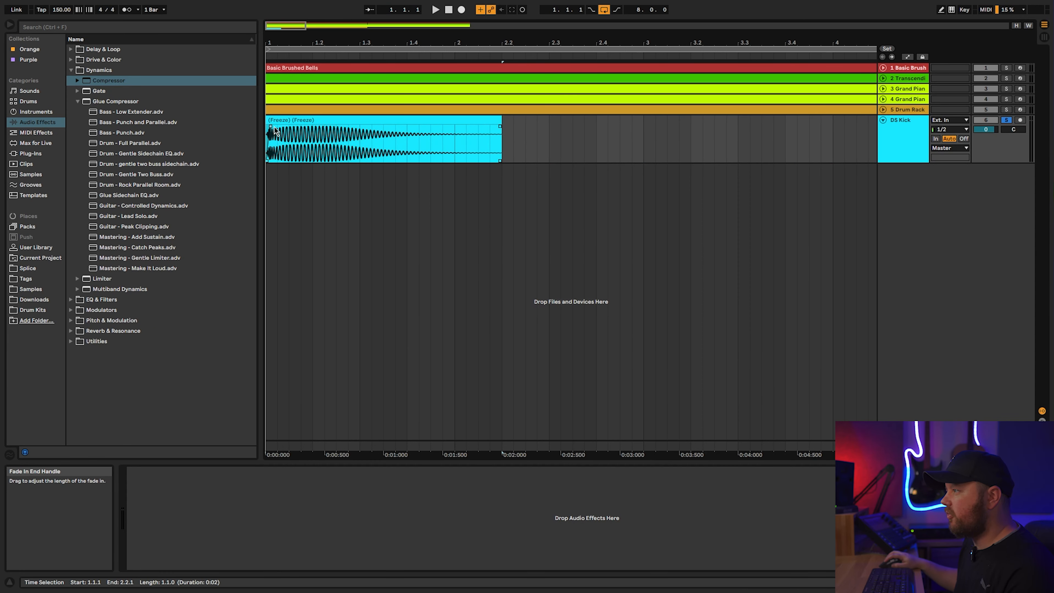
Freeze and flatten the processed kick track once more and audition the resulting clip
right_click(901, 142)
left_click(840, 208)
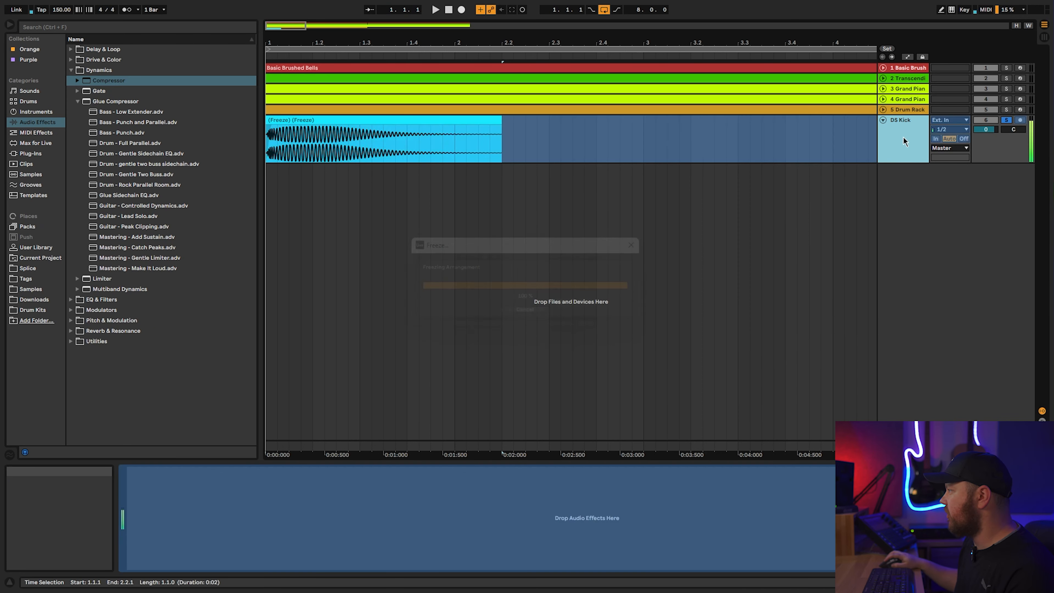
key("space")
key("space")
Insert a new MIDI track, load Simpler onto it and use the flattened kick clip as its sample
right_click(909, 223)
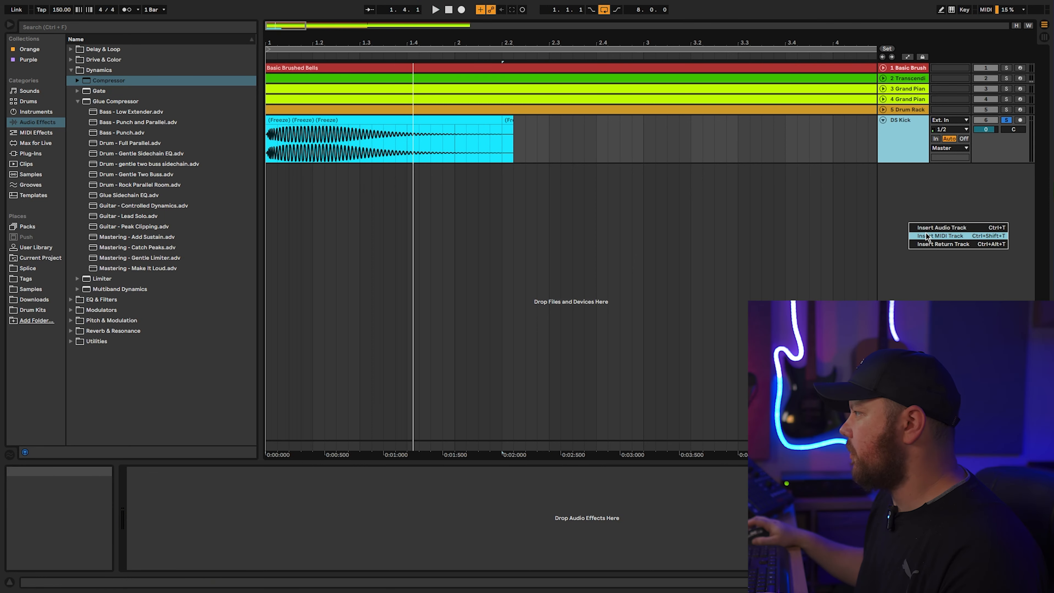
left_click(928, 237)
left_click(127, 28)
type("simpler")
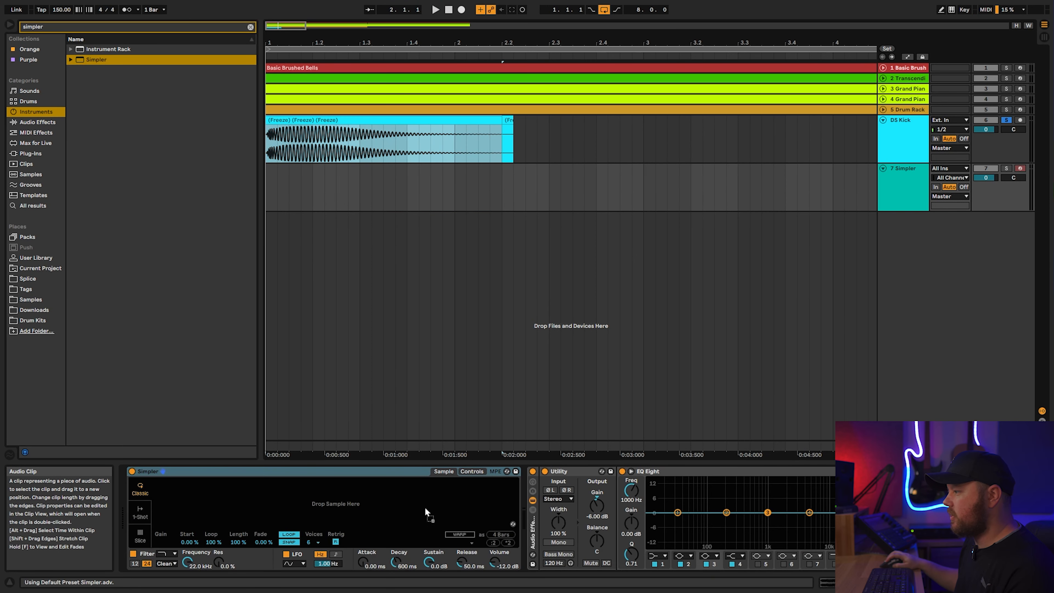
left_click_drag(426, 512, 424, 512)
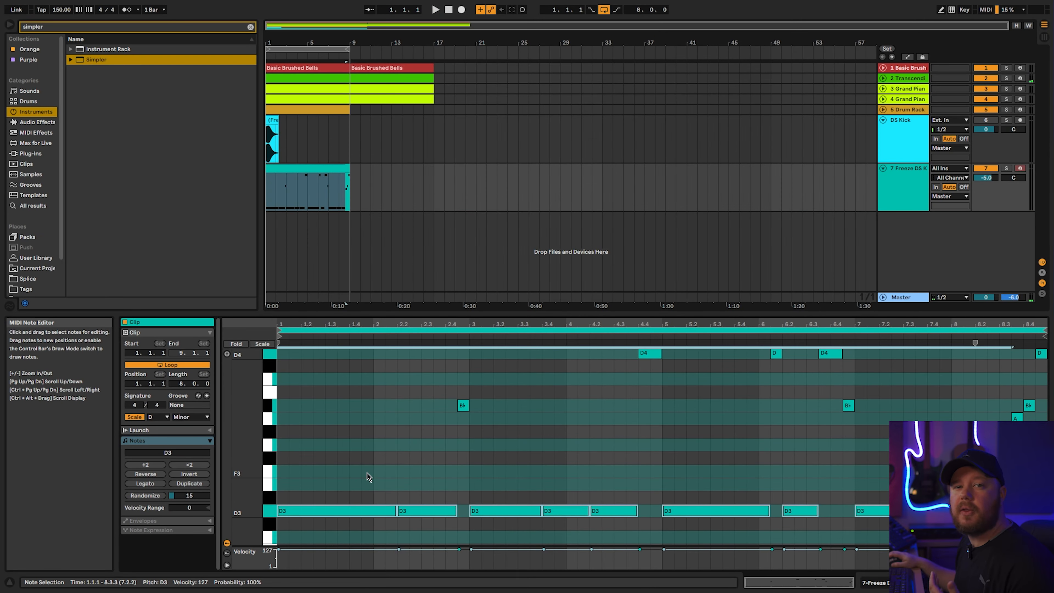
left_click_drag(342, 483, 896, 542)
left_click(664, 408)
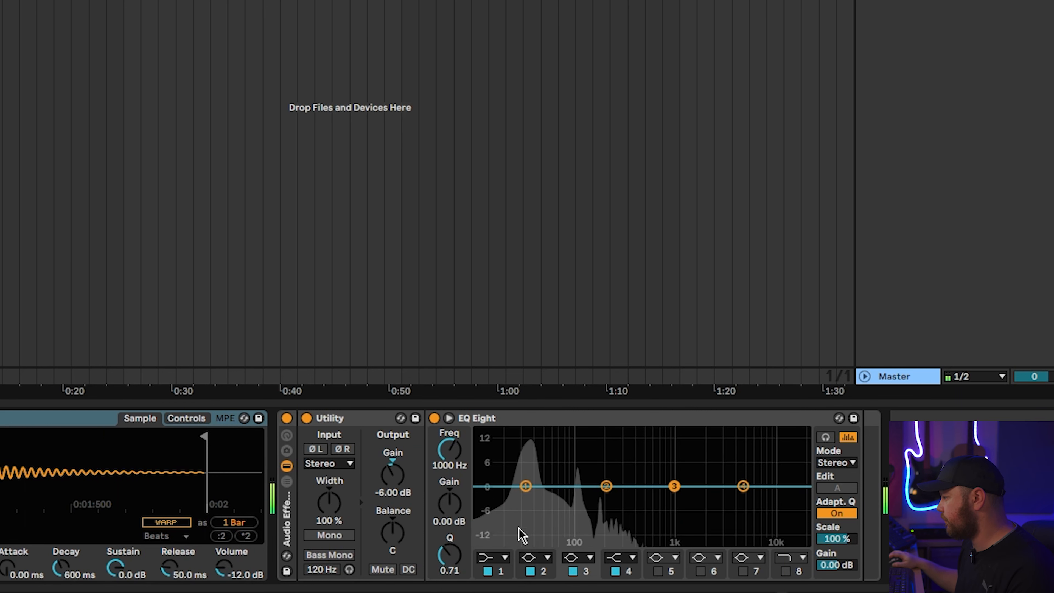
Change band 1 of the 808 track's EQ Eight to a low-cut filter
left_click(493, 557)
left_click(494, 465)
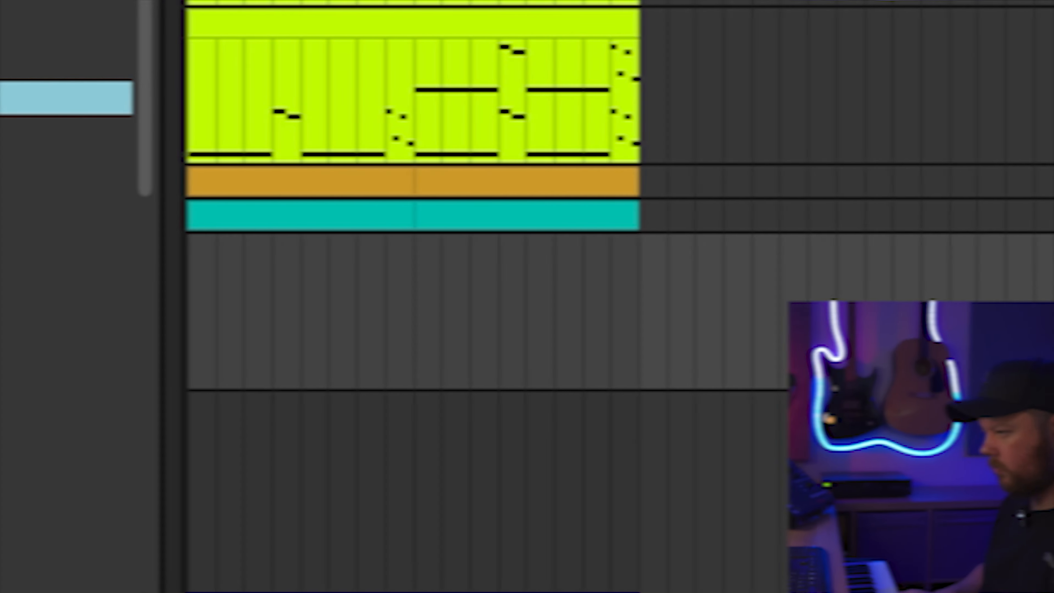
Start recording into the arrangement on the new empty track below the 808
key("F9")
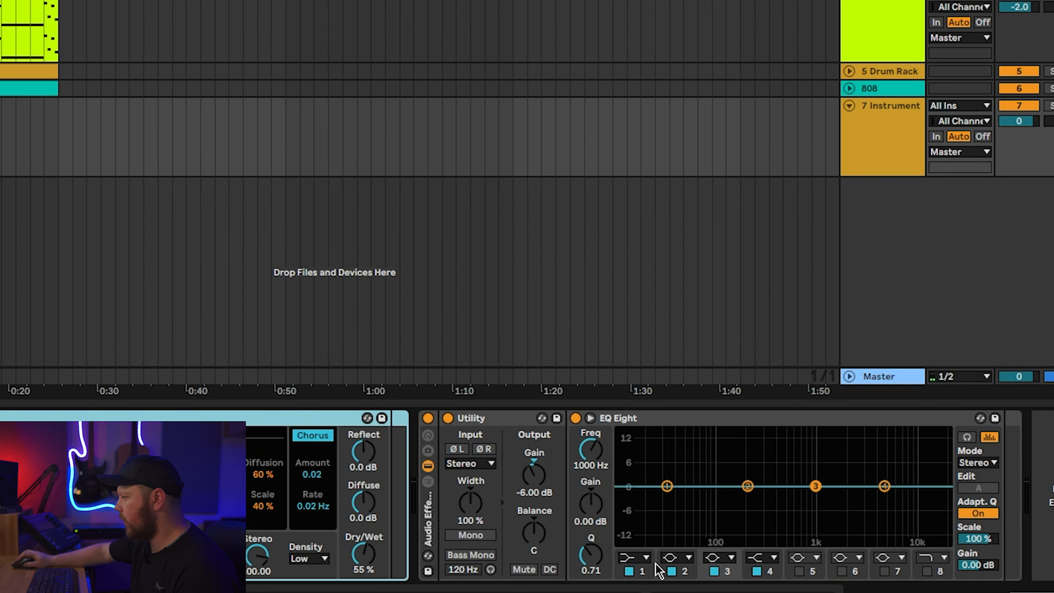
Shape track 7's EQ Eight with a raised low cut on band 1 and a 2.40 kHz high cut on band 4, and audition it
left_click(646, 558)
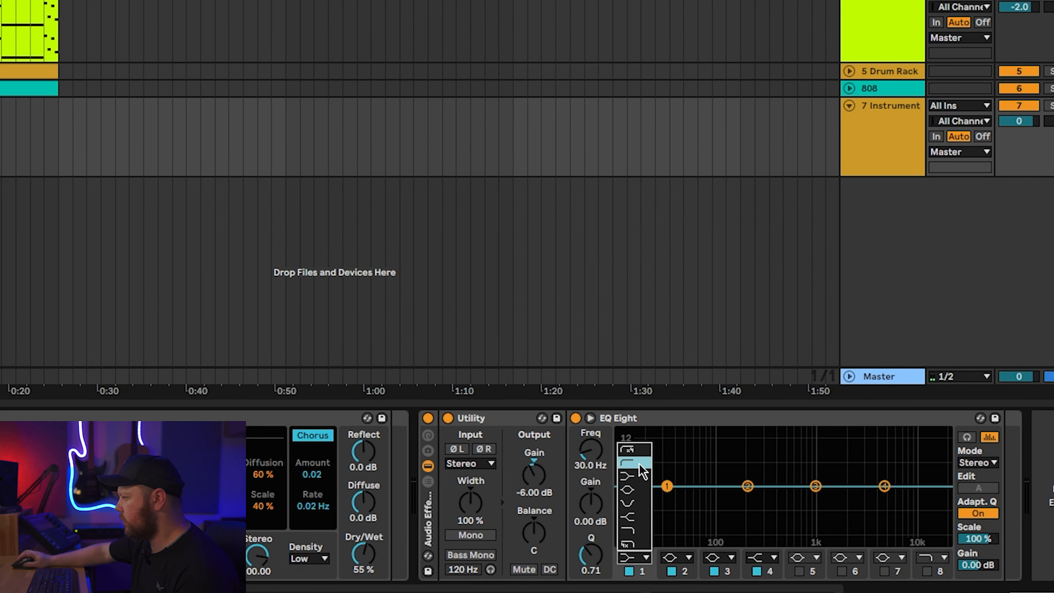
left_click(633, 447)
left_click_drag(693, 503, 744, 503)
left_click(774, 557)
left_click(764, 539)
left_click_drag(886, 501, 853, 501)
key("space")
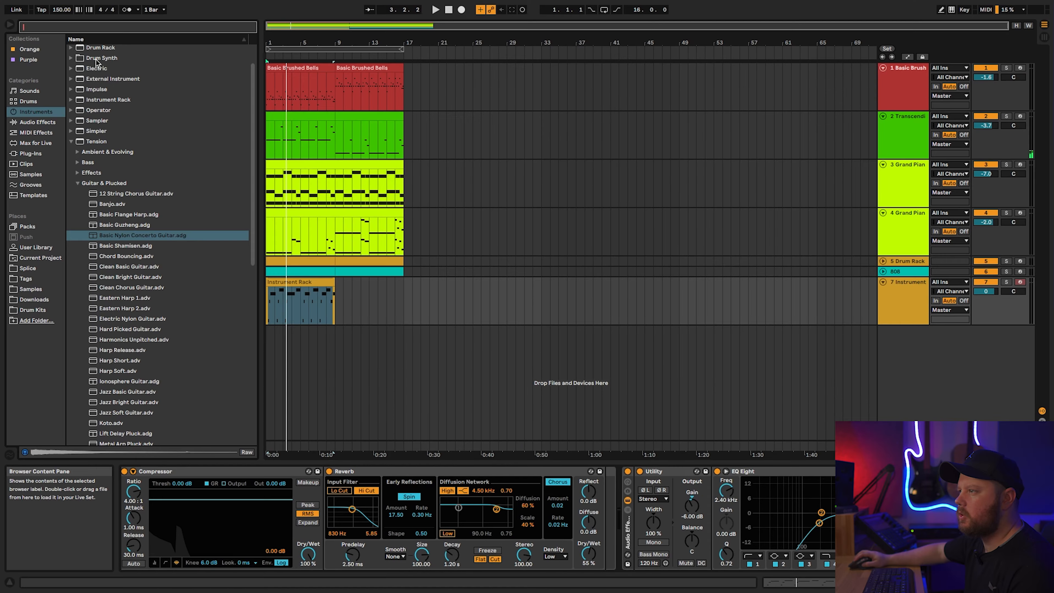
Search the audio effects for "auto" and add the Suitcase Auto Pan preset to track 7
type("auto")
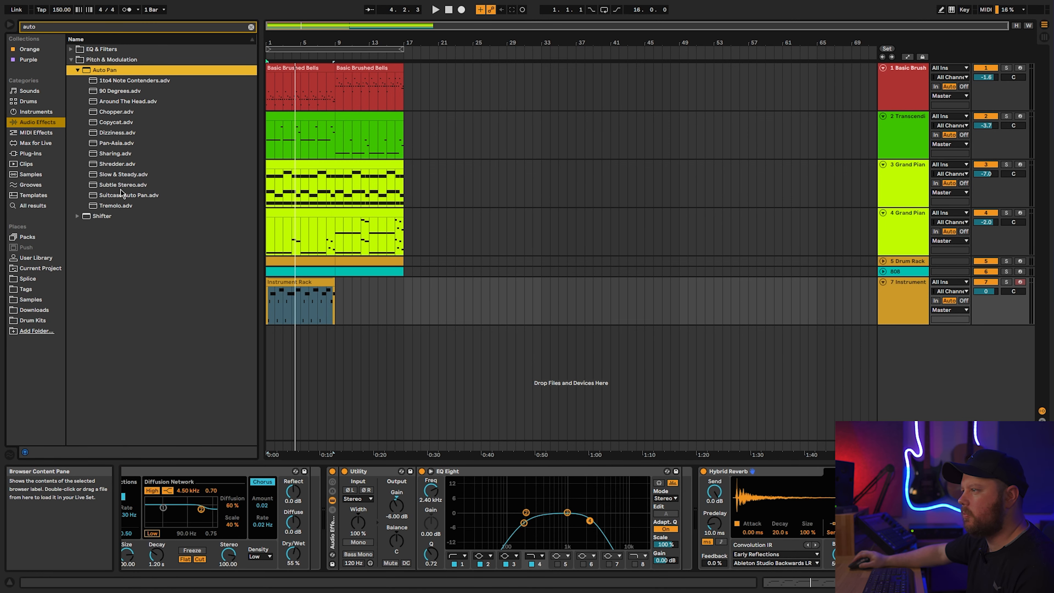
left_click(121, 194)
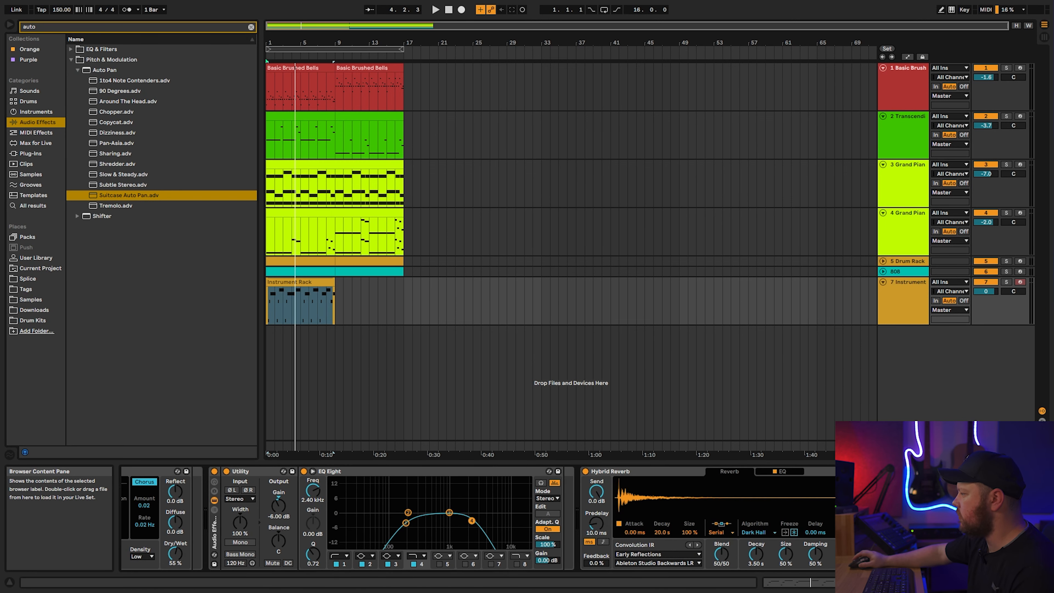
Select the eight-bar Instrument Rack clip on track 7
left_click(295, 283)
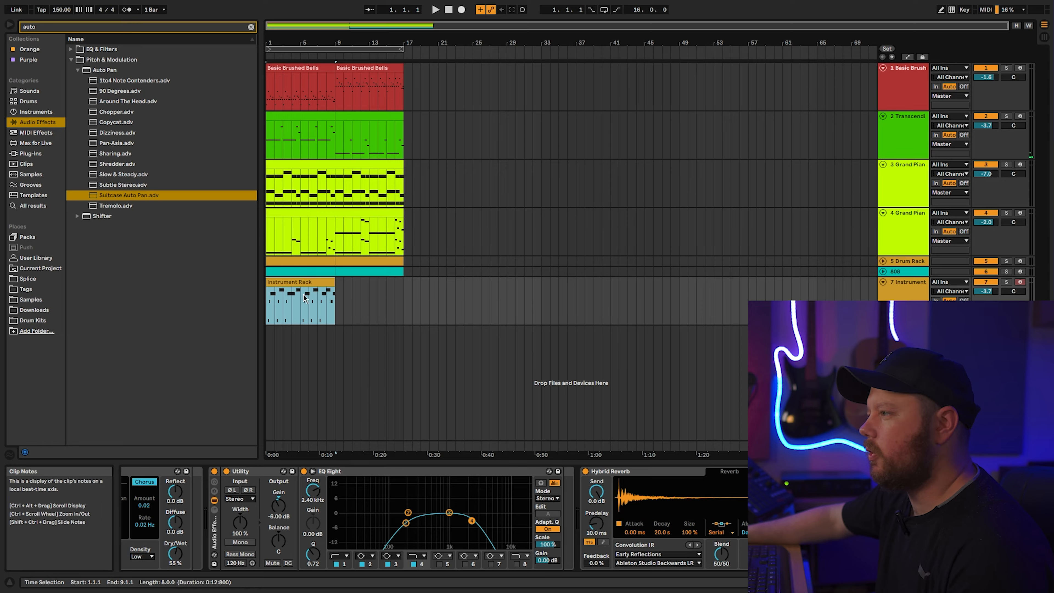